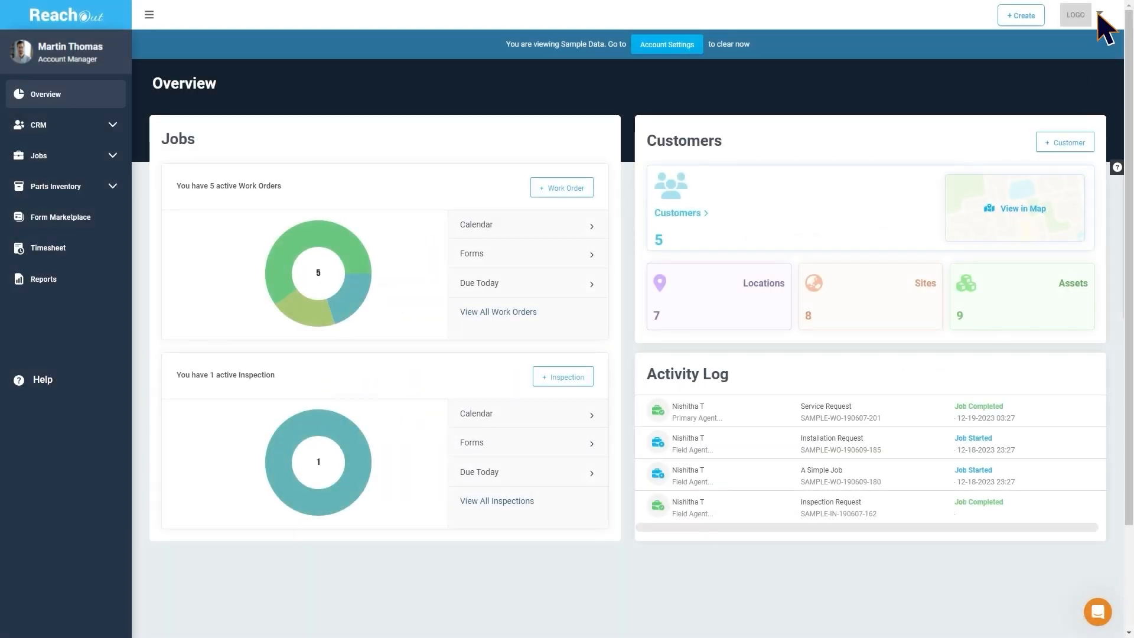
Turn on Asset Management in the account settings
{"action": "left_click", "coordinate": [1098, 15]}
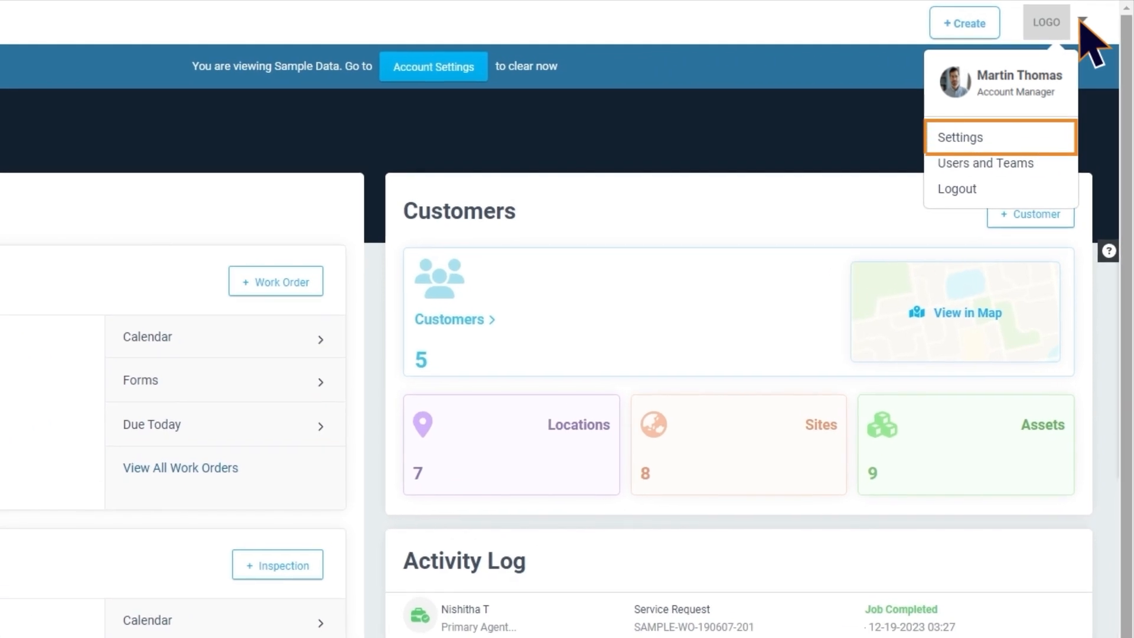
{"action": "left_click", "coordinate": [1010, 134]}
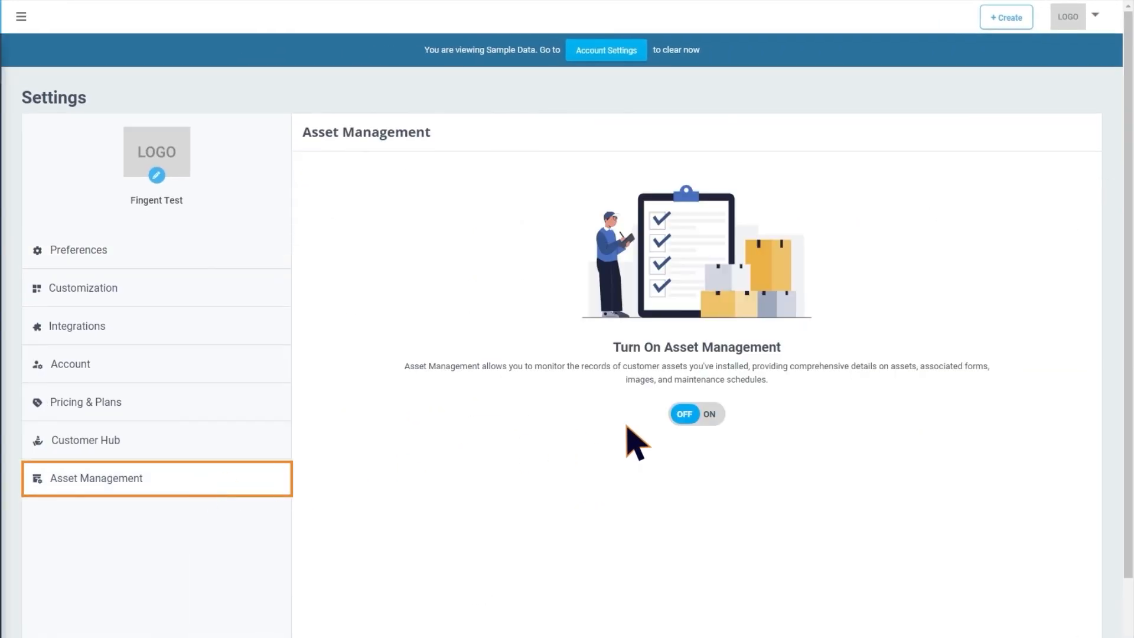
{"action": "left_click", "coordinate": [706, 415]}
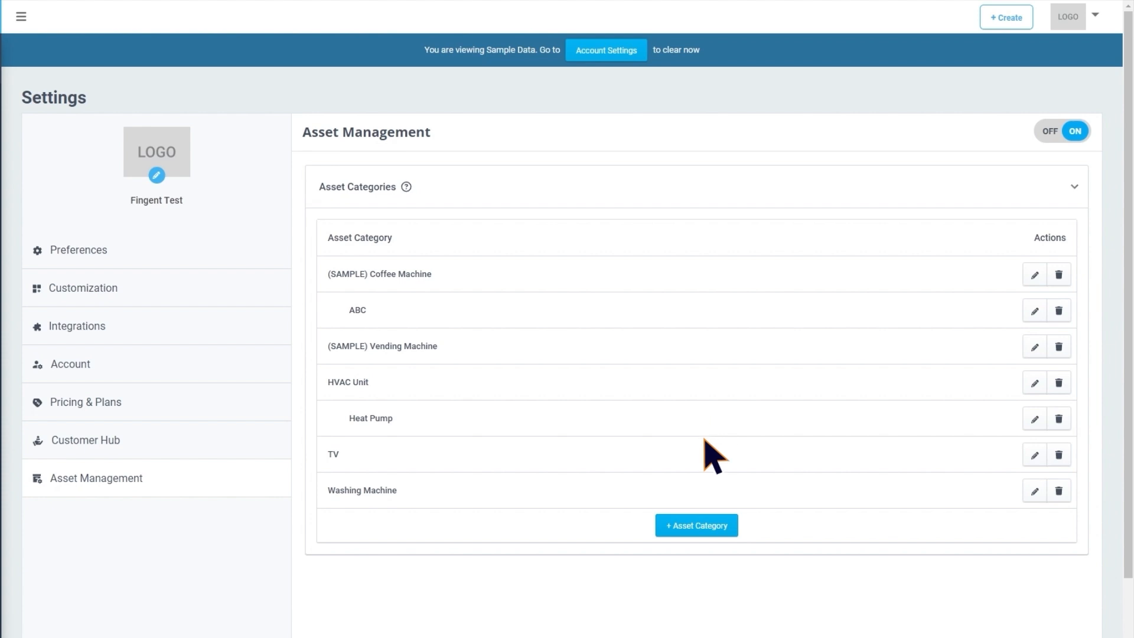
Start a new asset category named Water Heater
{"action": "left_click", "coordinate": [700, 526]}
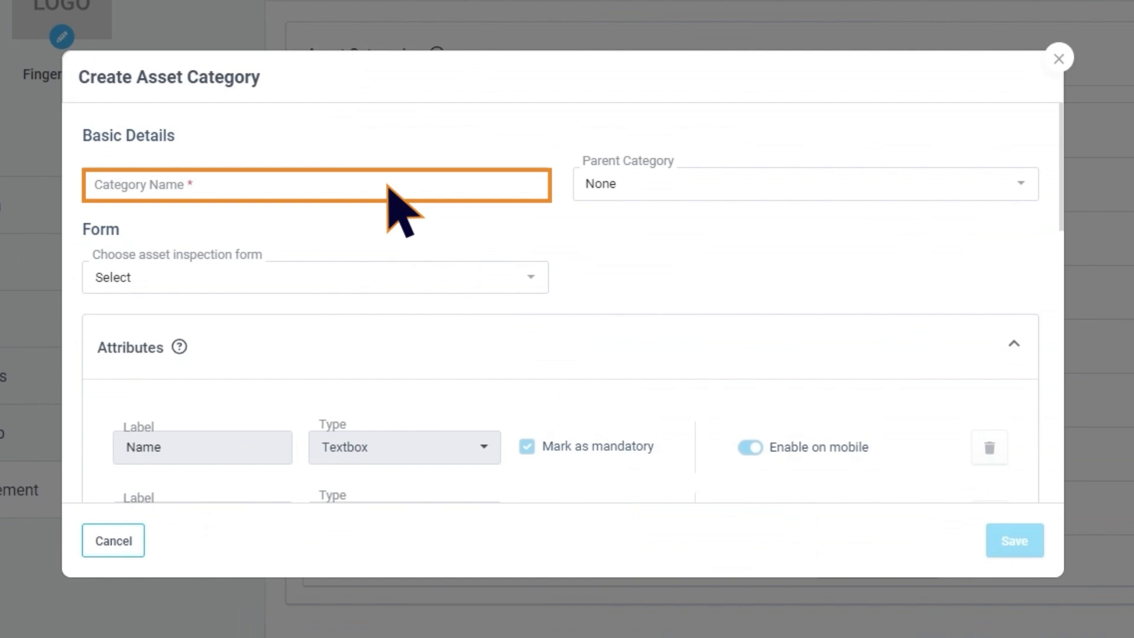
{"action": "left_click", "coordinate": [388, 186]}
{"action": "type", "text": "Water Heater"}
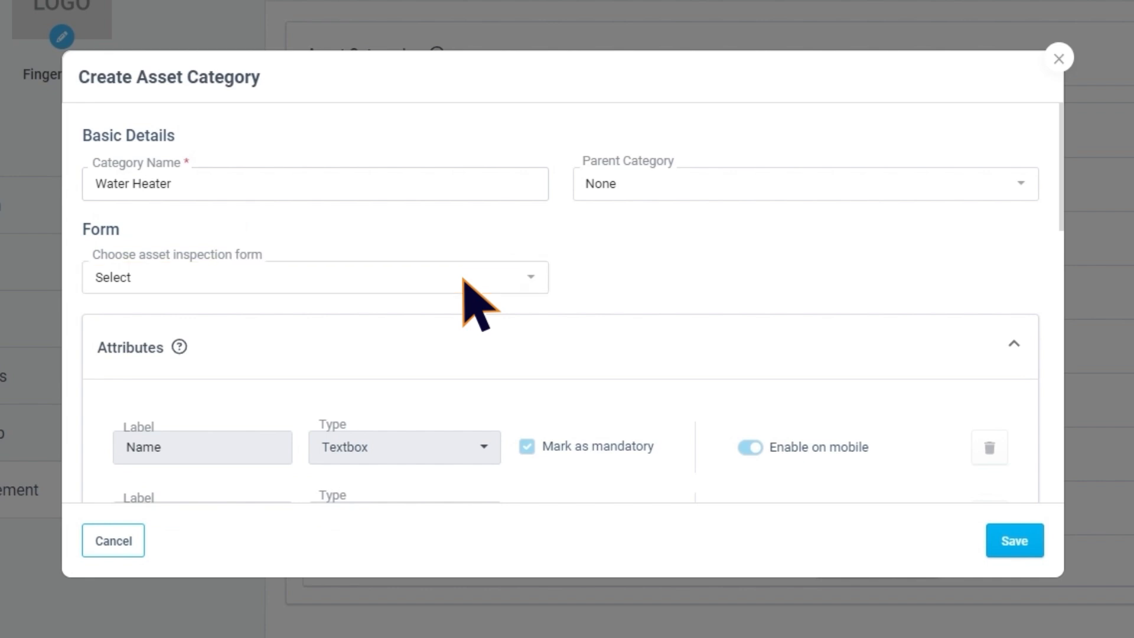
Mark the Serial Number attribute of the new category as mandatory, leaving its type as Textbox
{"action": "scroll", "coordinate": [464, 284], "scroll_direction": "down", "scroll_amount": 4}
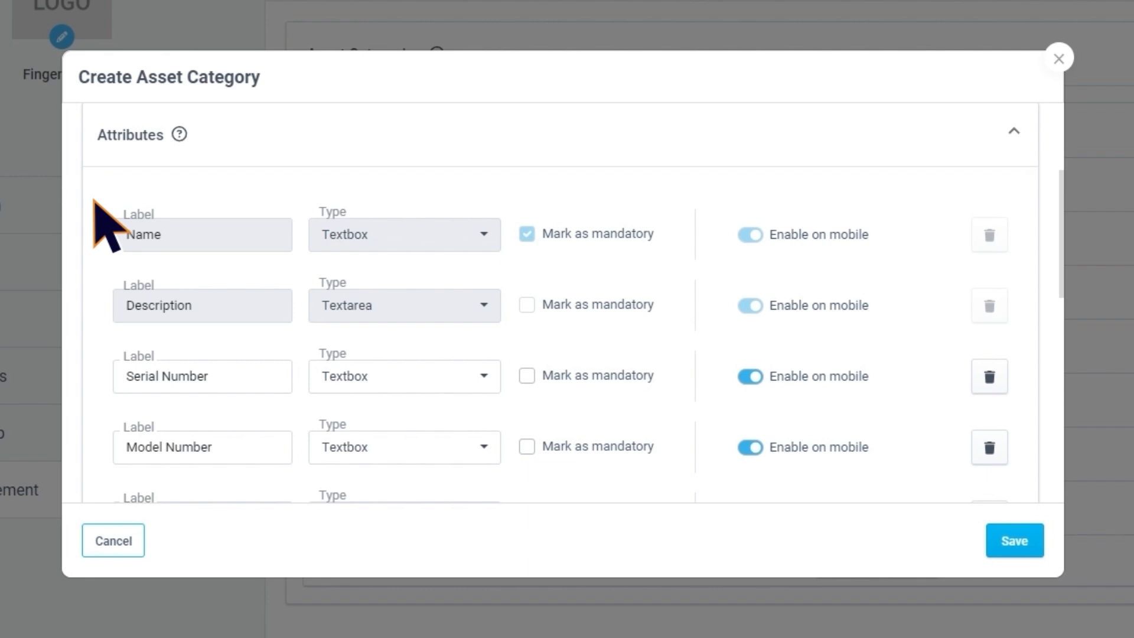
{"action": "scroll", "coordinate": [118, 207], "scroll_direction": "down", "scroll_amount": 1}
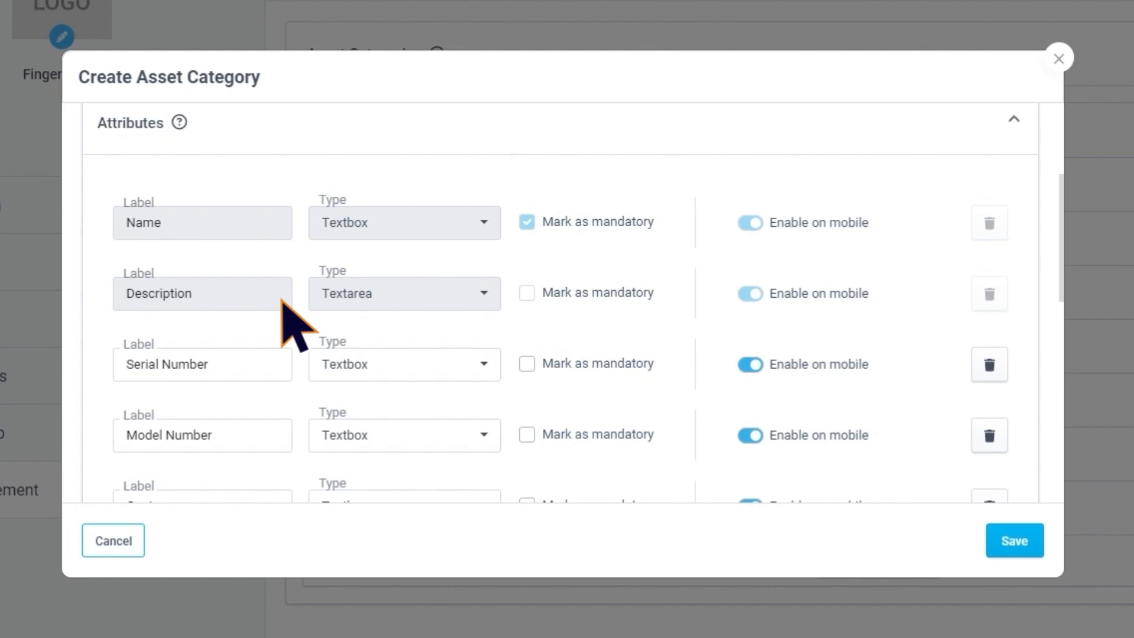
{"action": "left_click", "coordinate": [484, 364]}
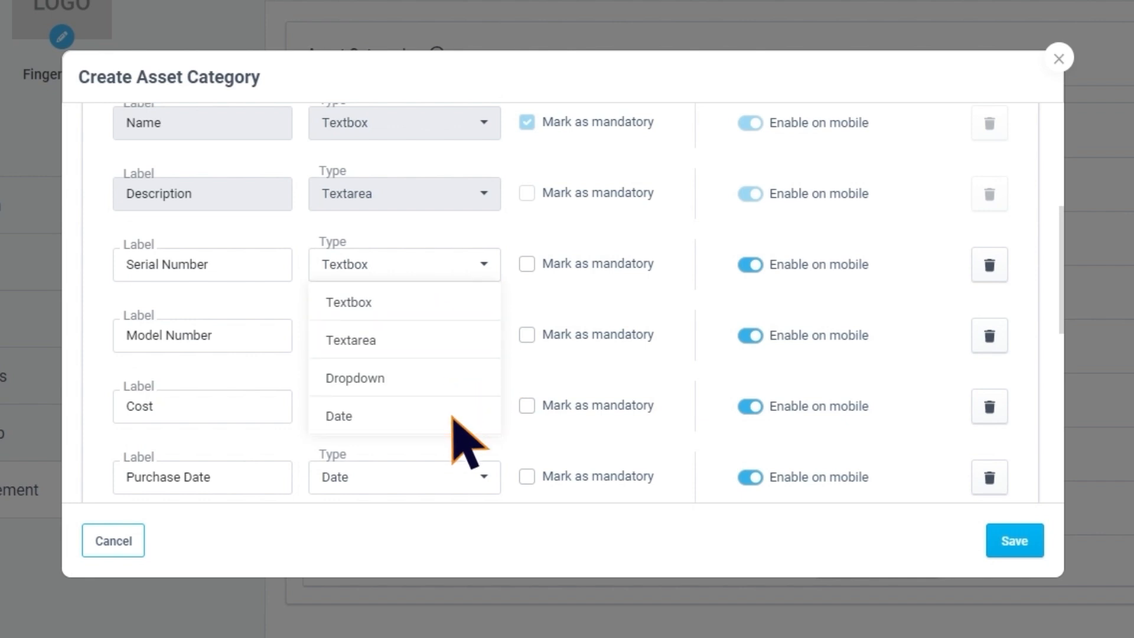
{"action": "left_click", "coordinate": [526, 263]}
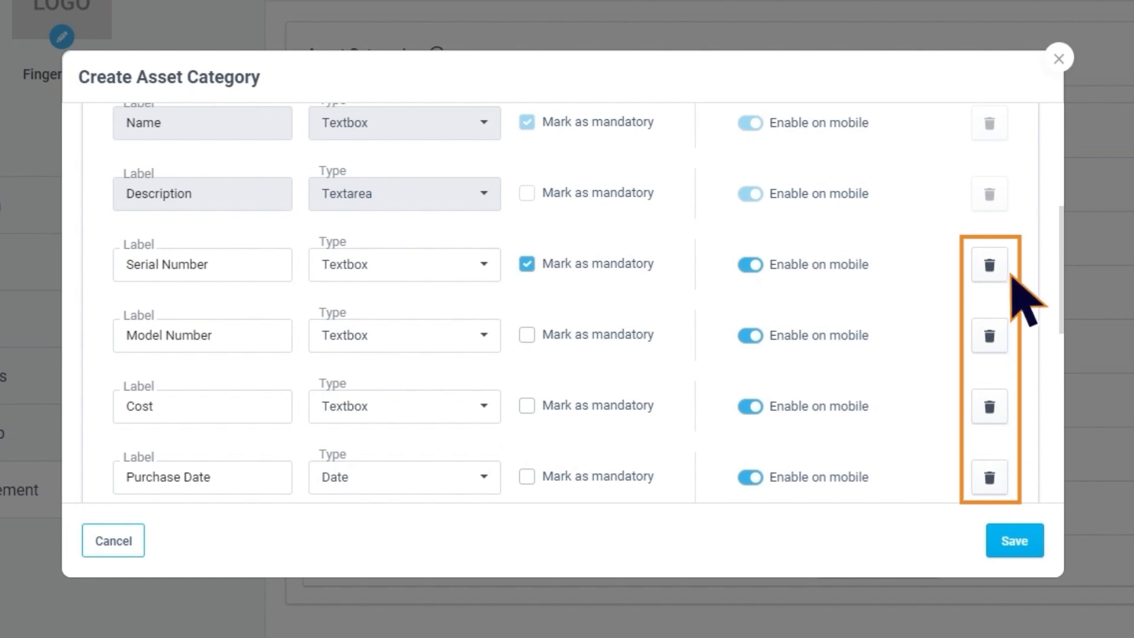
Mark the Purchase Receipt document as mandatory and save the asset category
{"action": "scroll", "coordinate": [1015, 299], "scroll_direction": "down", "scroll_amount": 6}
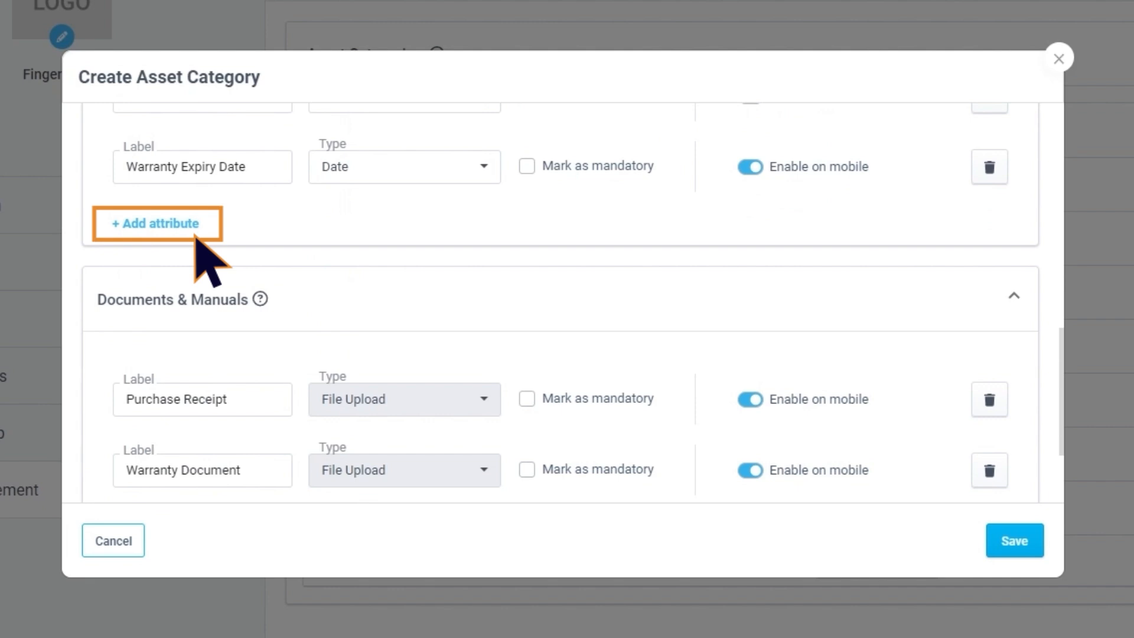
{"action": "scroll", "coordinate": [196, 236], "scroll_direction": "down", "scroll_amount": 3}
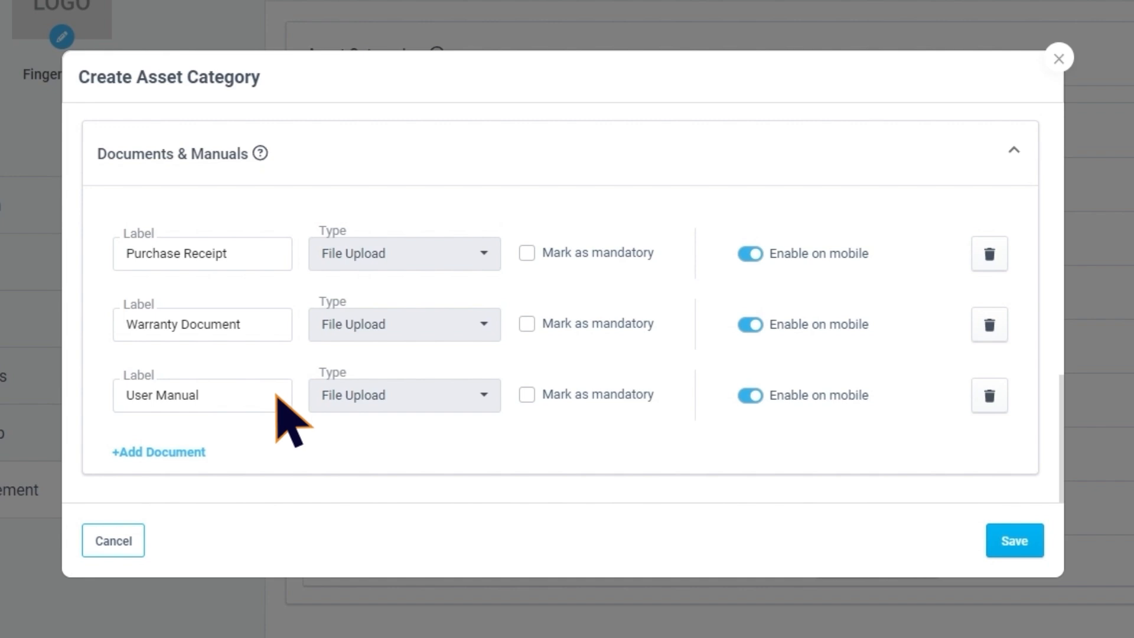
{"action": "left_click", "coordinate": [527, 253]}
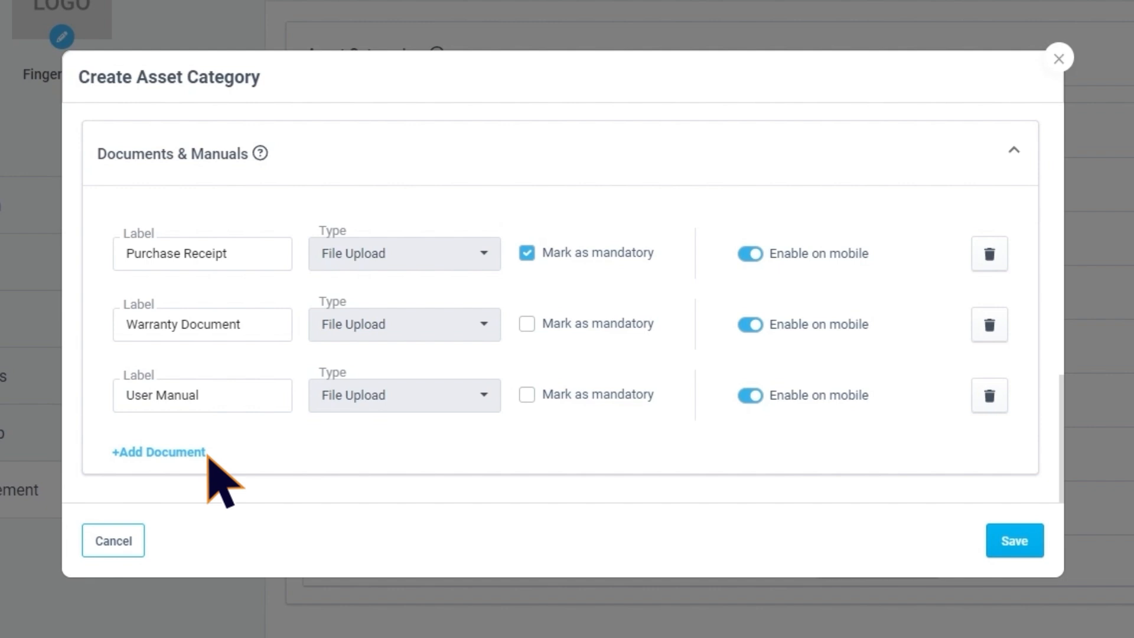
{"action": "left_click", "coordinate": [1026, 543]}
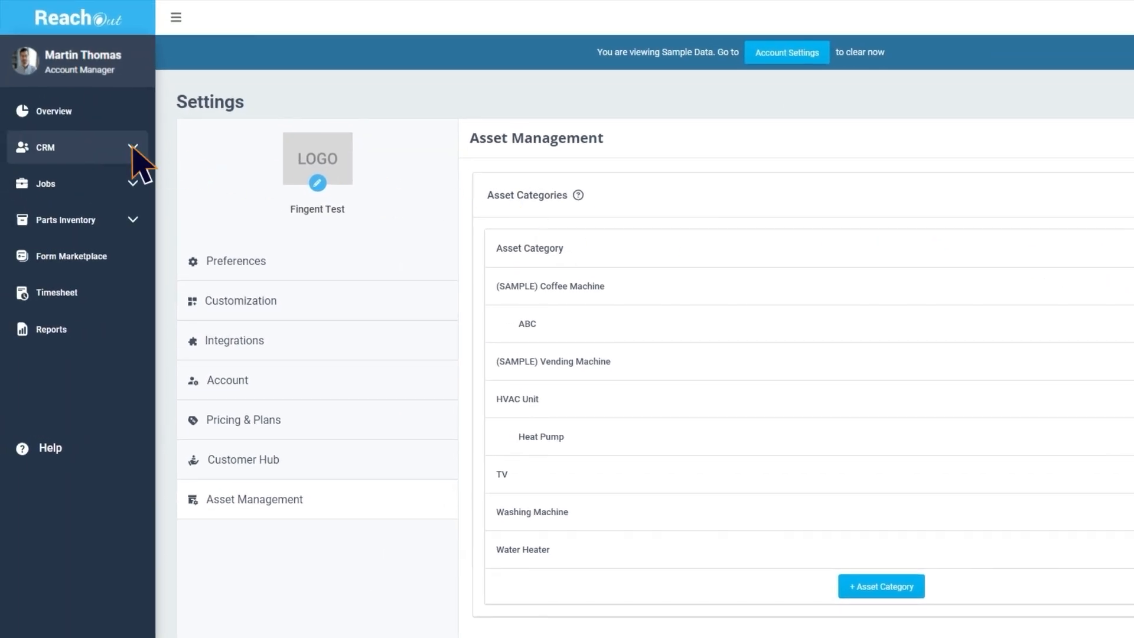
View the CRM assets list and the assets of the Hampton Choclates location in the customer's record
{"action": "left_click", "coordinate": [134, 149]}
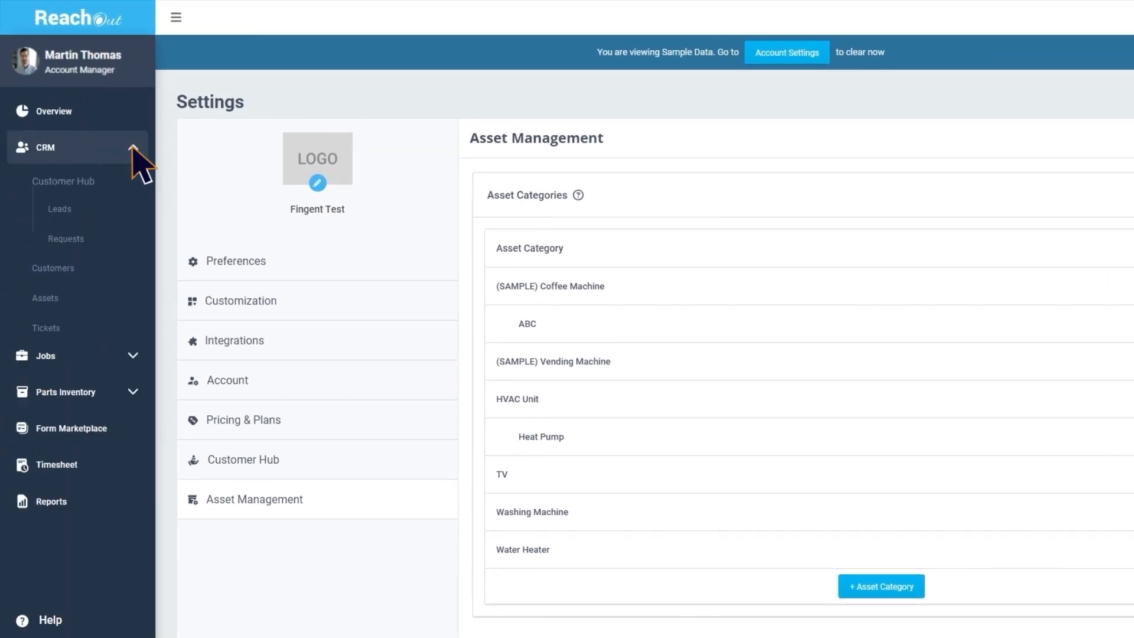
{"action": "left_click", "coordinate": [111, 302]}
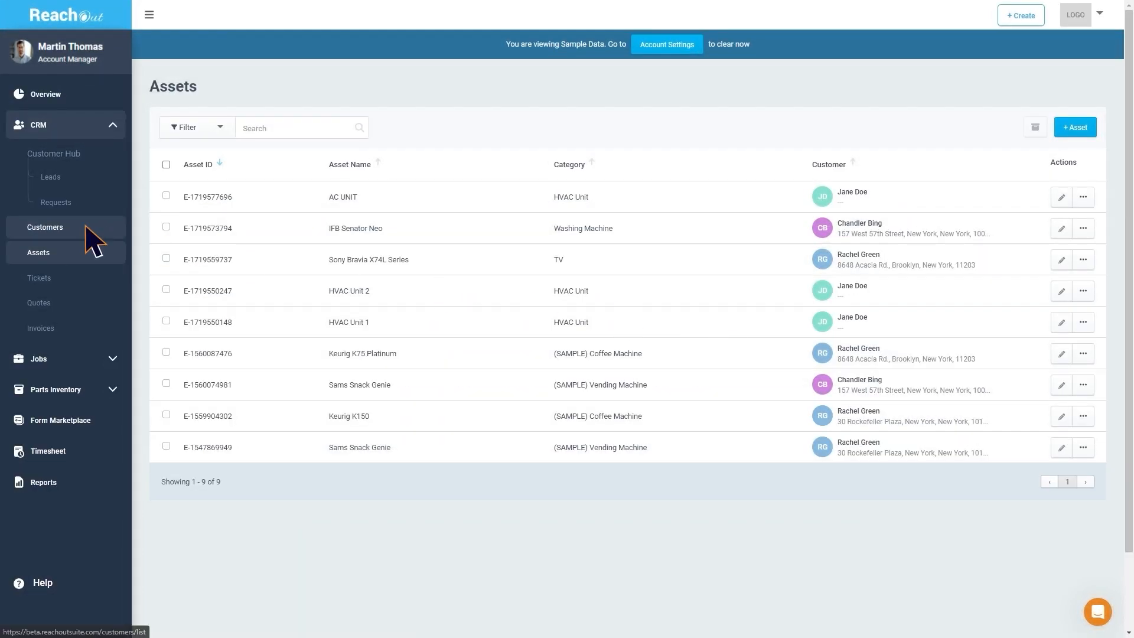
{"action": "left_click", "coordinate": [86, 226]}
{"action": "left_click", "coordinate": [309, 197]}
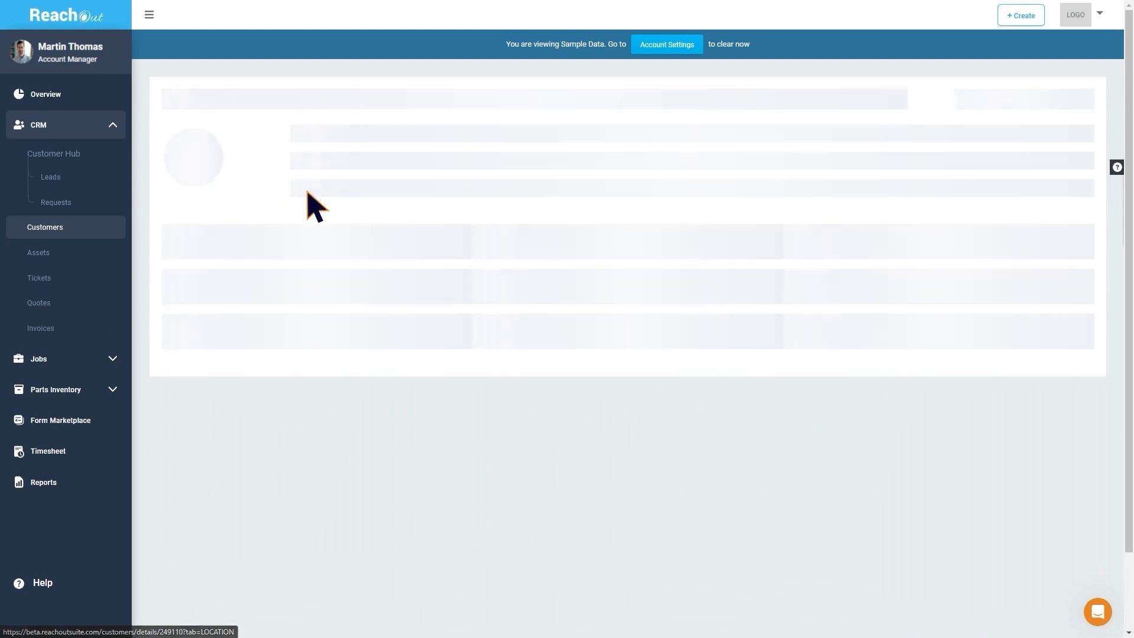
{"action": "left_click", "coordinate": [658, 467]}
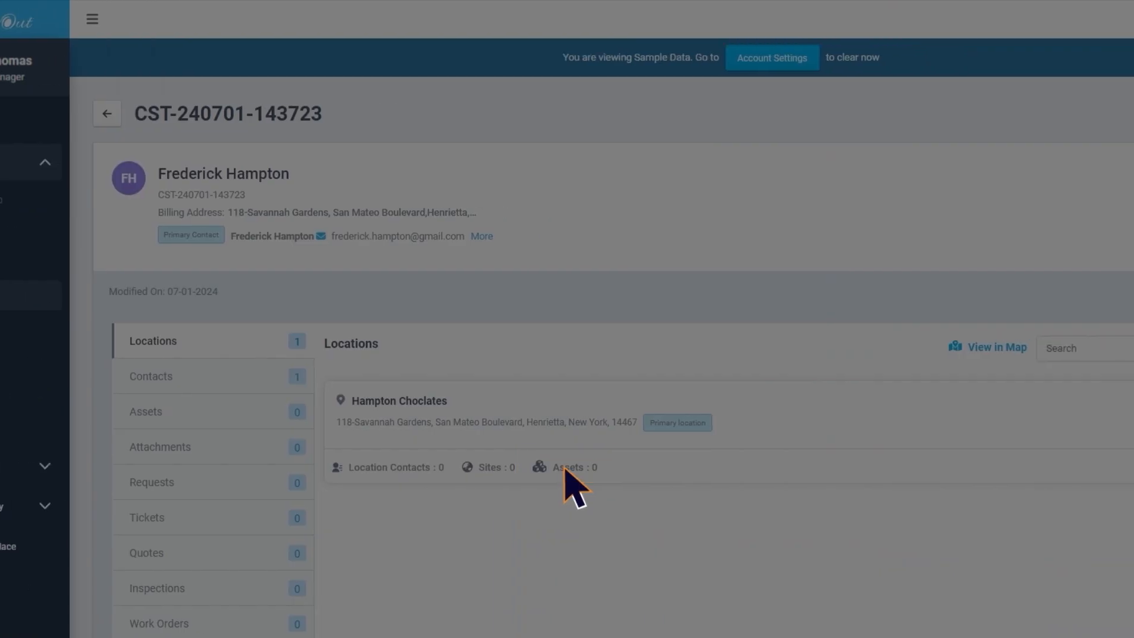
{"action": "left_click", "coordinate": [1009, 275]}
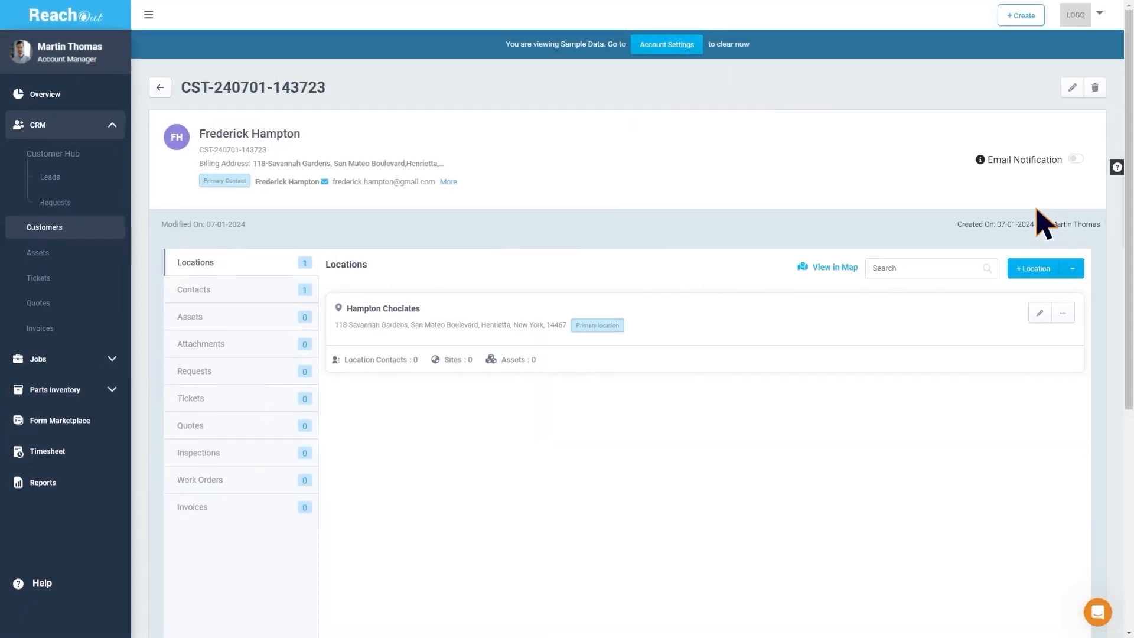
View the customer's assets and the blank new asset form, closing the form without saving
{"action": "left_click", "coordinate": [228, 324]}
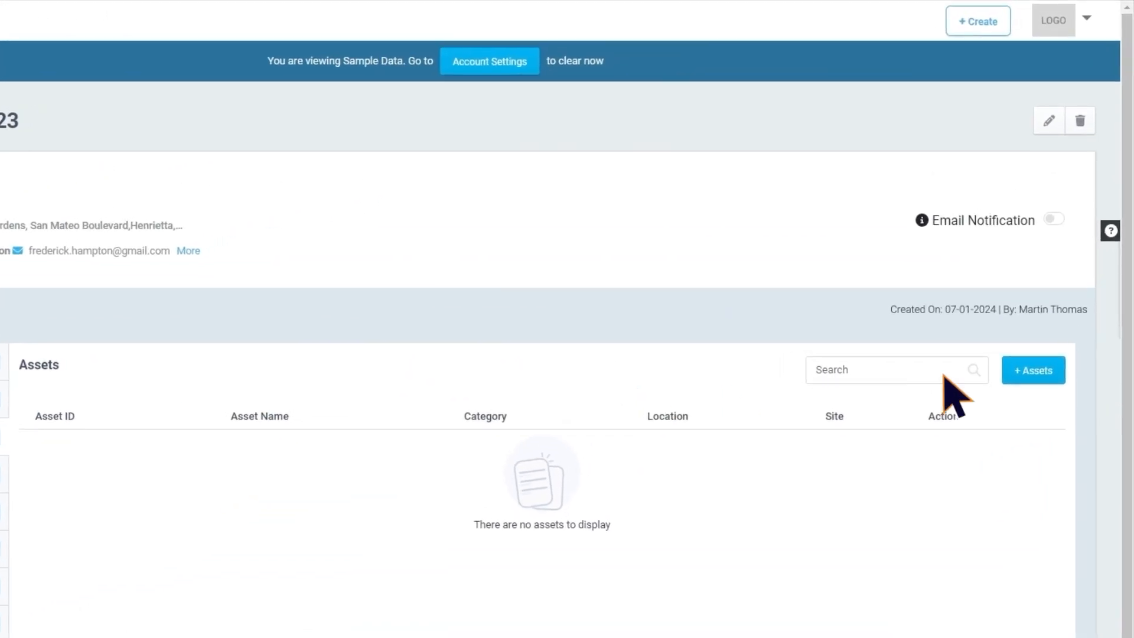
{"action": "left_click", "coordinate": [1057, 268]}
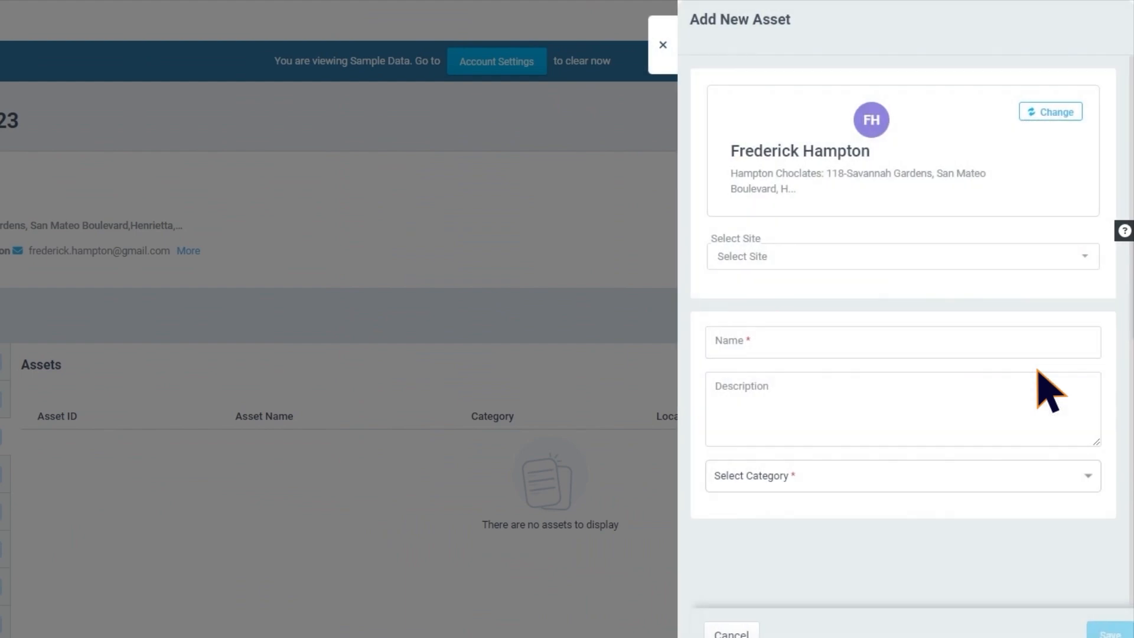
{"action": "key", "text": "Escape"}
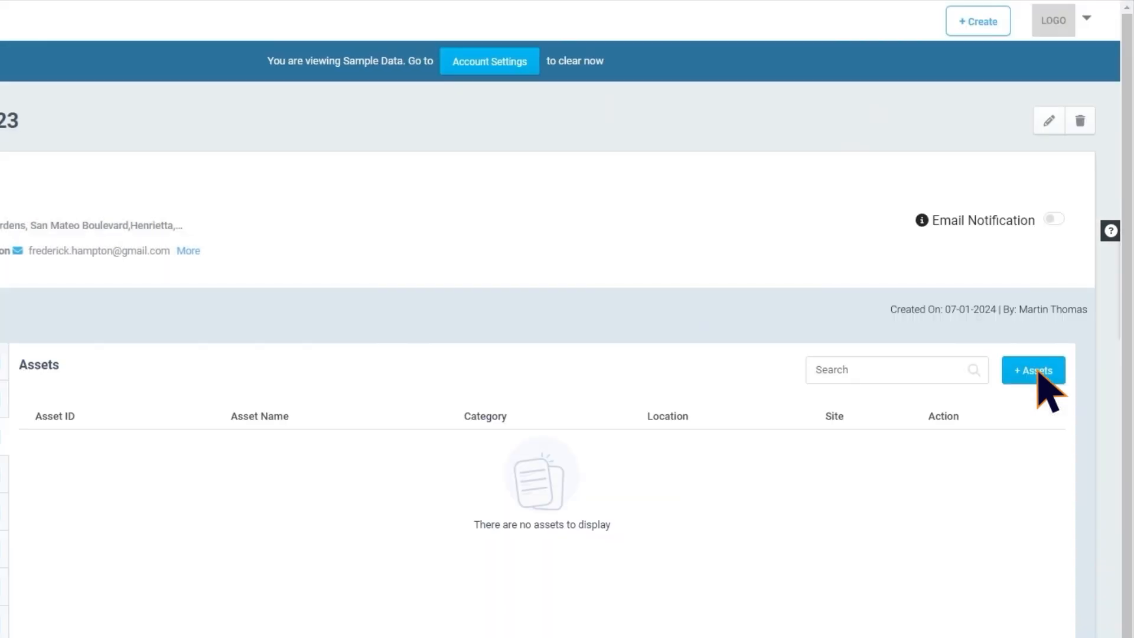
Start a new asset from the CRM assets list for the Hampton Choclates customer and select the Main Hall site
{"action": "left_click", "coordinate": [126, 348]}
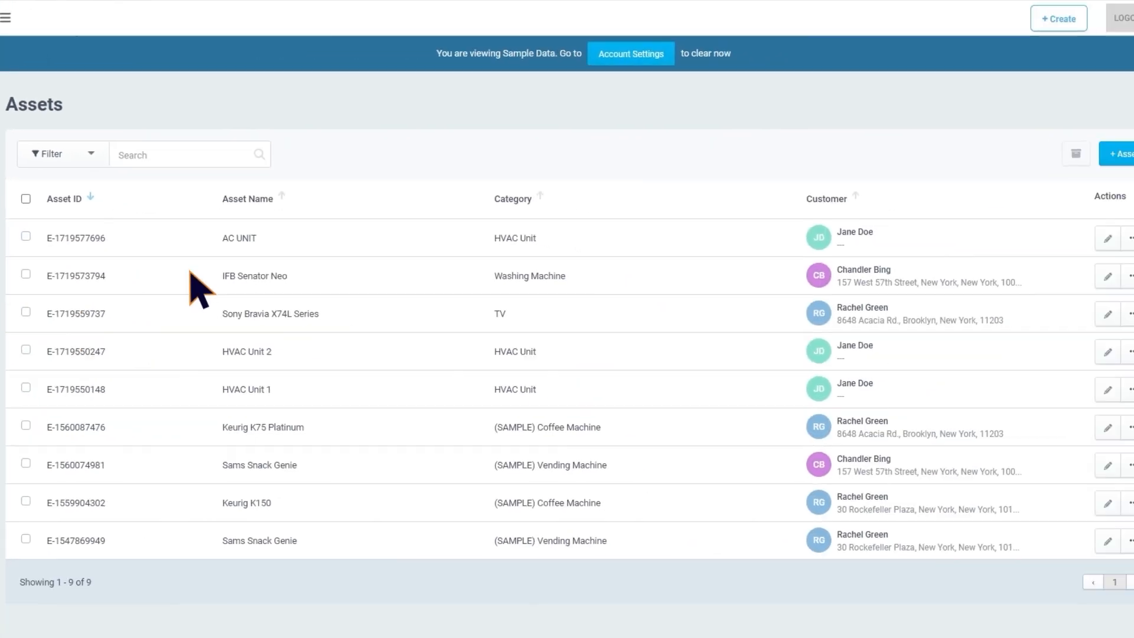
{"action": "left_click", "coordinate": [1118, 155]}
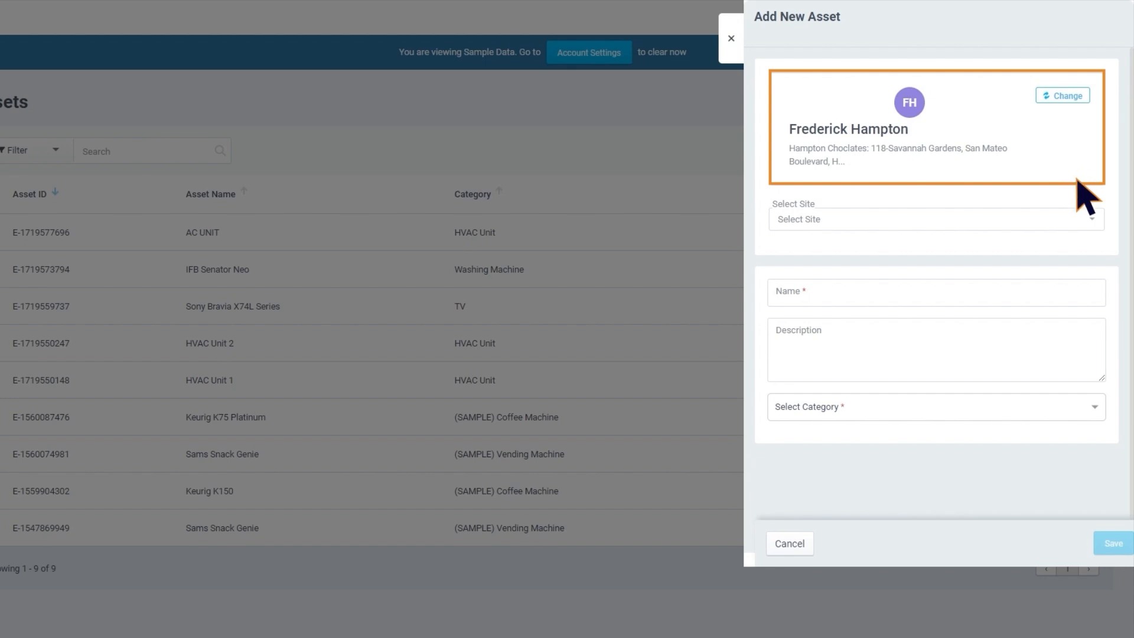
{"action": "left_click", "coordinate": [1092, 218]}
{"action": "left_click", "coordinate": [998, 264]}
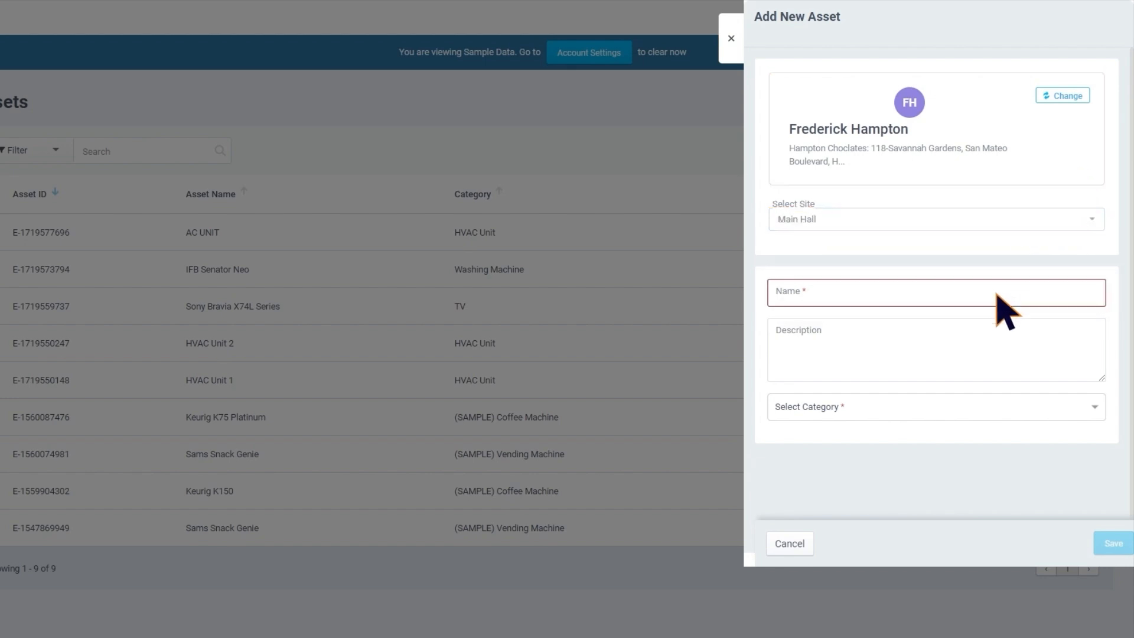
Name the asset LG OLED EVO AI C4 and assign it to the Tv category
{"action": "left_click", "coordinate": [996, 293]}
{"action": "type", "text": "LG OLED EVO AI C4"}
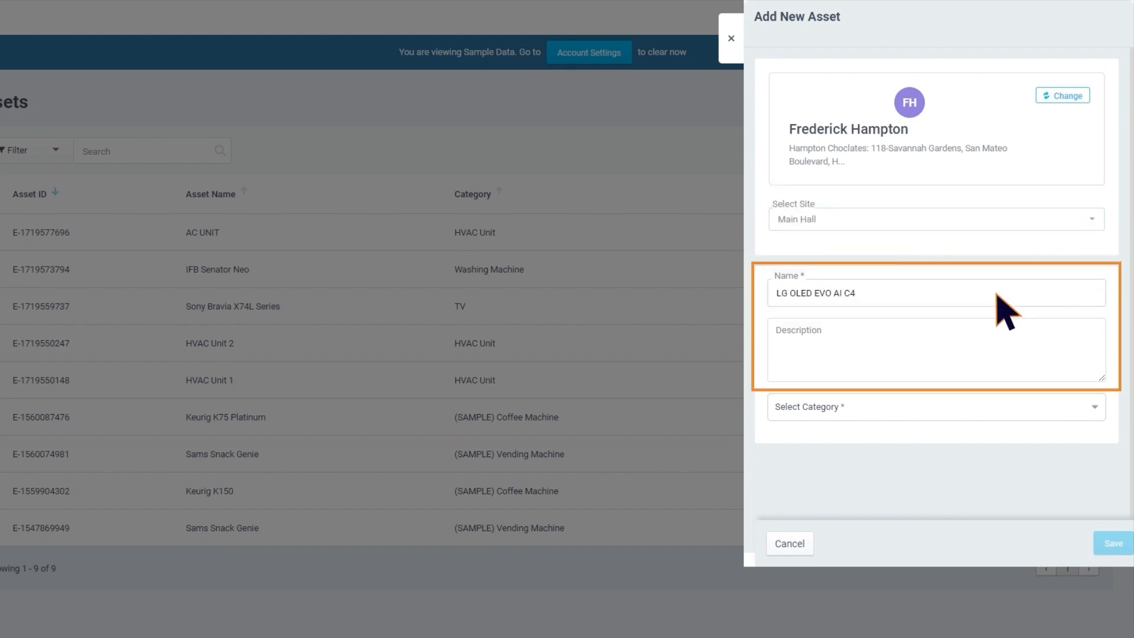
{"action": "left_click", "coordinate": [1093, 409]}
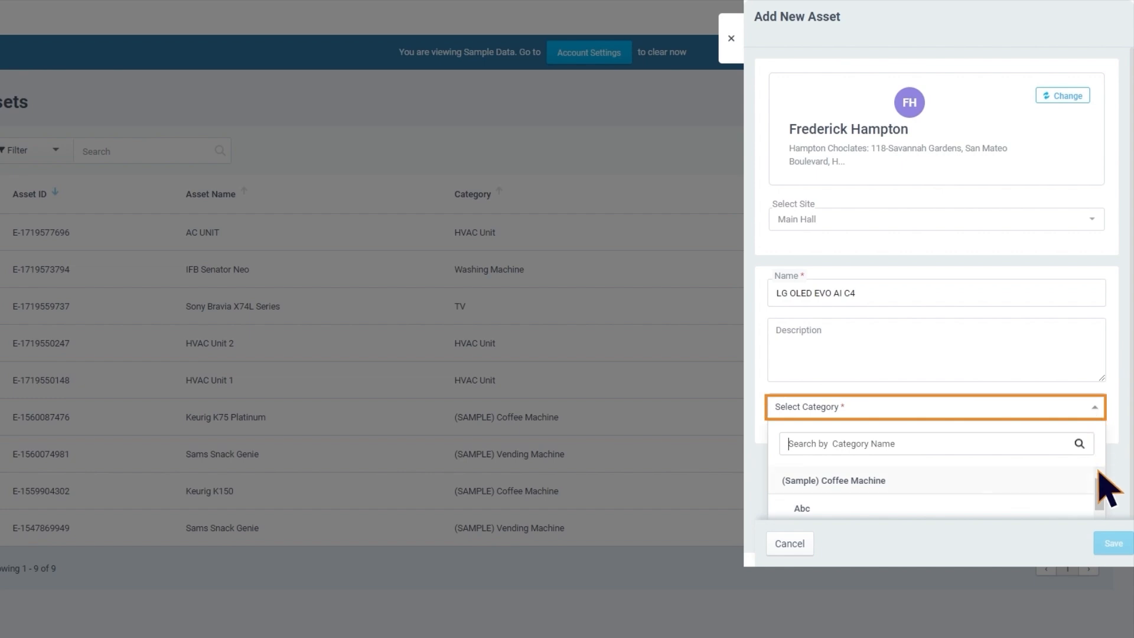
{"action": "scroll", "coordinate": [1080, 502], "scroll_direction": "down", "scroll_amount": 5}
{"action": "left_click", "coordinate": [1007, 494]}
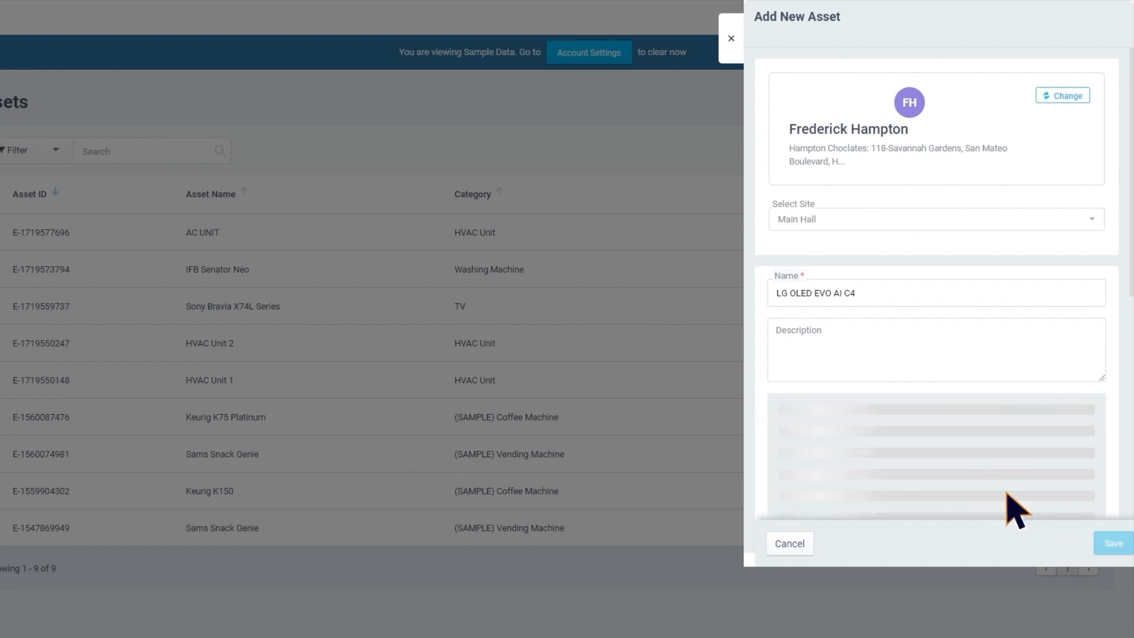
Enter serial number L-834700232, model number 42C44LA and cost $1400 for the asset
{"action": "scroll", "coordinate": [1014, 509], "scroll_direction": "down", "scroll_amount": 2}
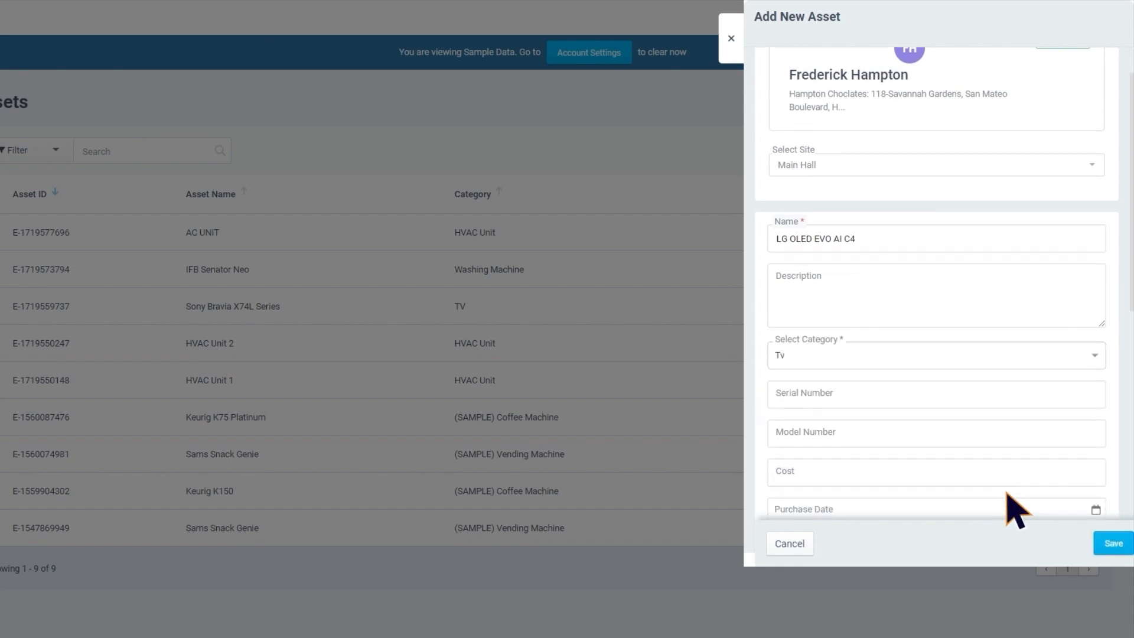
{"action": "left_click", "coordinate": [948, 382]}
{"action": "key", "text": "ctrl+v"}
{"action": "left_click", "coordinate": [931, 418]}
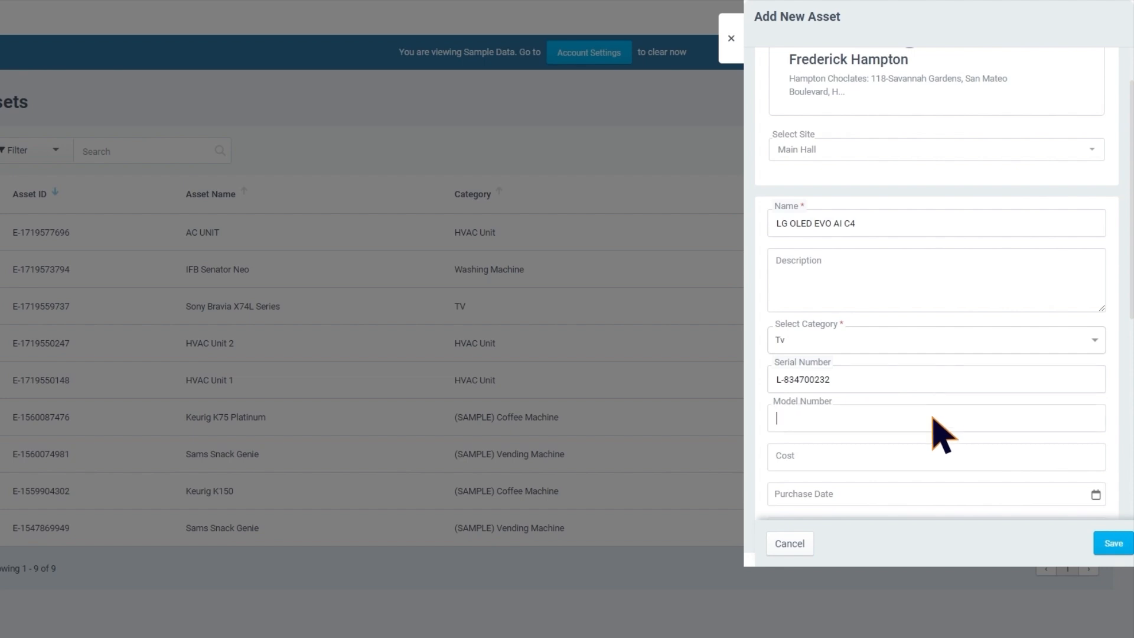
{"action": "type", "text": "42C44LA"}
{"action": "left_click", "coordinate": [873, 467]}
{"action": "type", "text": "$1400"}
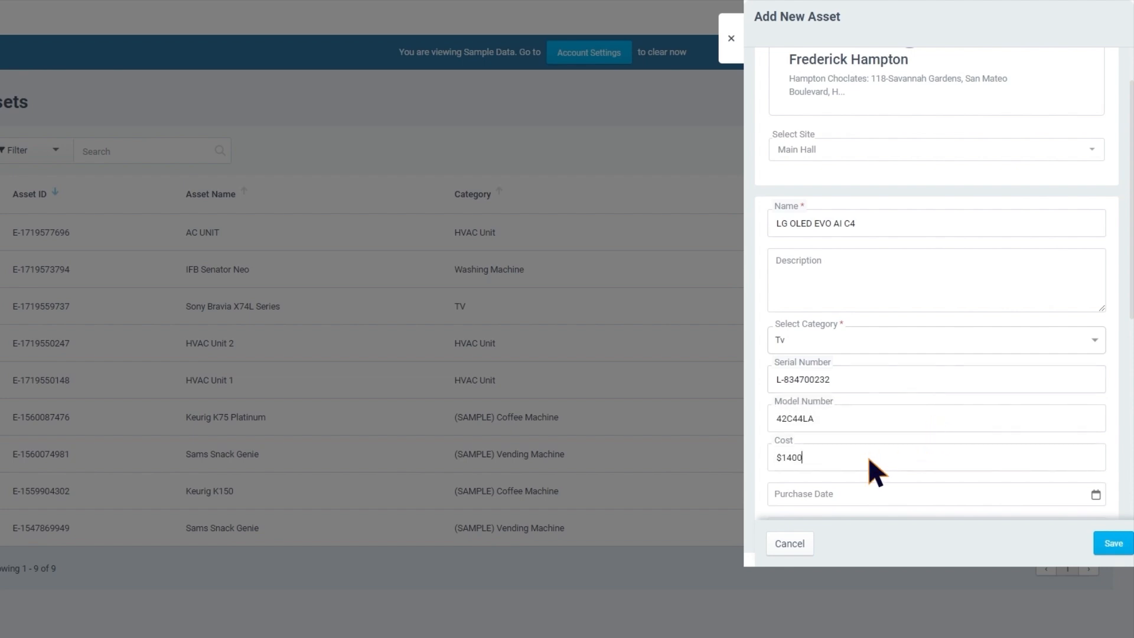
Set the purchase date to 07-01-2024 and the warranty expiry date to 06-30-2025
{"action": "scroll", "coordinate": [915, 464], "scroll_direction": "down", "scroll_amount": 2}
{"action": "left_click", "coordinate": [1095, 426]}
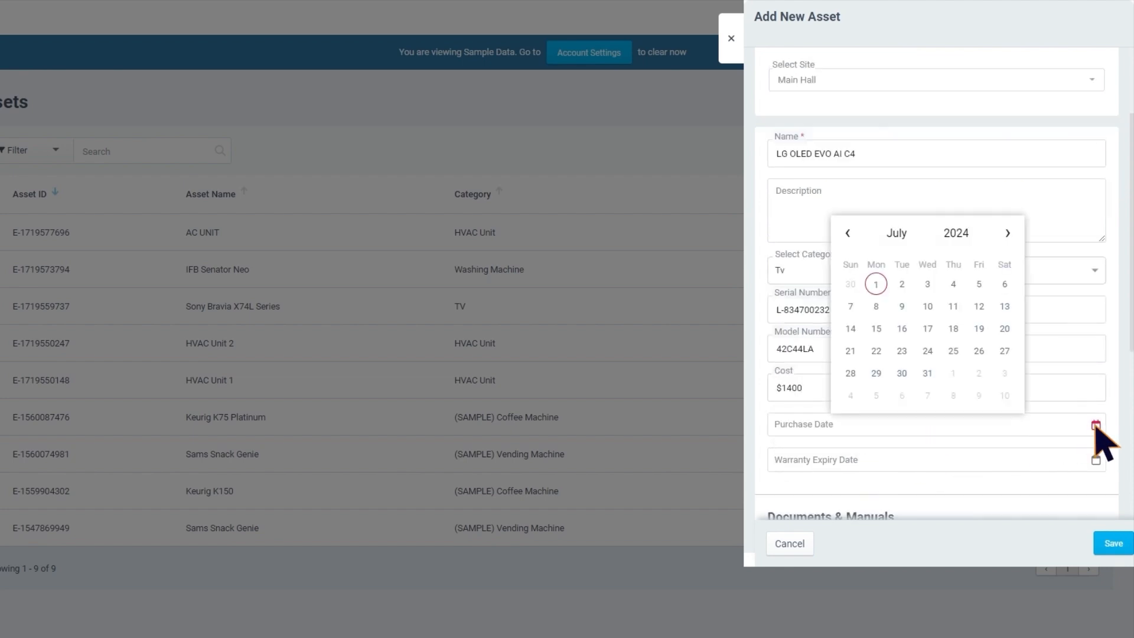
{"action": "left_click", "coordinate": [876, 284]}
{"action": "left_click", "coordinate": [1062, 424]}
{"action": "left_click", "coordinate": [953, 267]}
{"action": "left_click", "coordinate": [860, 383]}
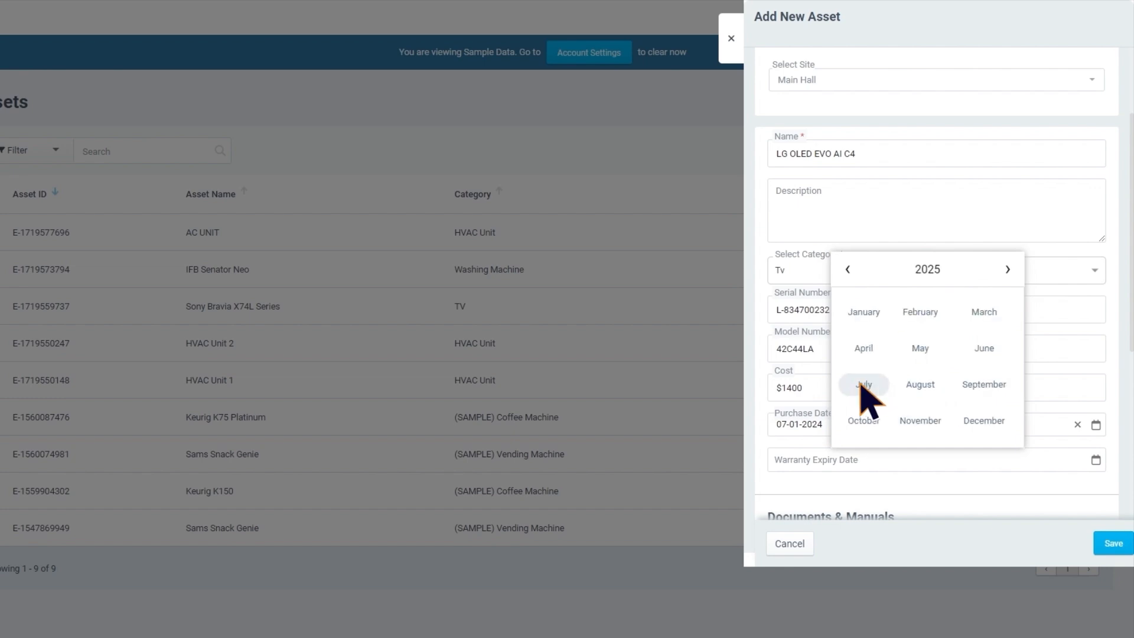
{"action": "left_click", "coordinate": [983, 348]}
{"action": "left_click", "coordinate": [876, 408]}
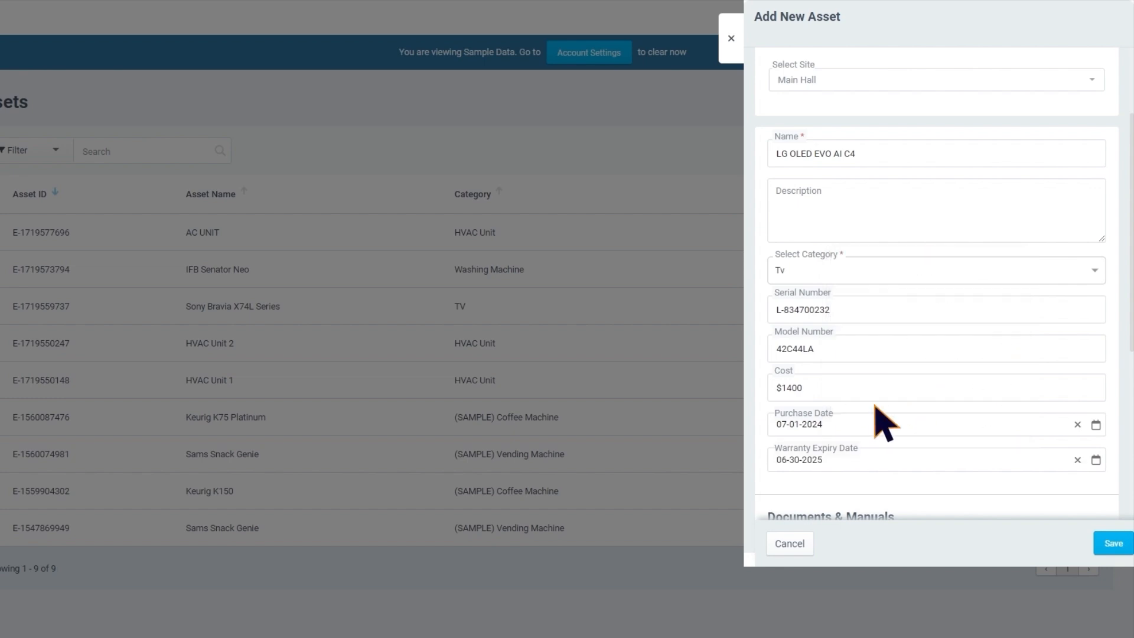
Attach the Purchase Reciept file as the asset's purchase receipt and save the new asset
{"action": "scroll", "coordinate": [880, 405], "scroll_direction": "down", "scroll_amount": 5}
{"action": "left_click", "coordinate": [997, 400]}
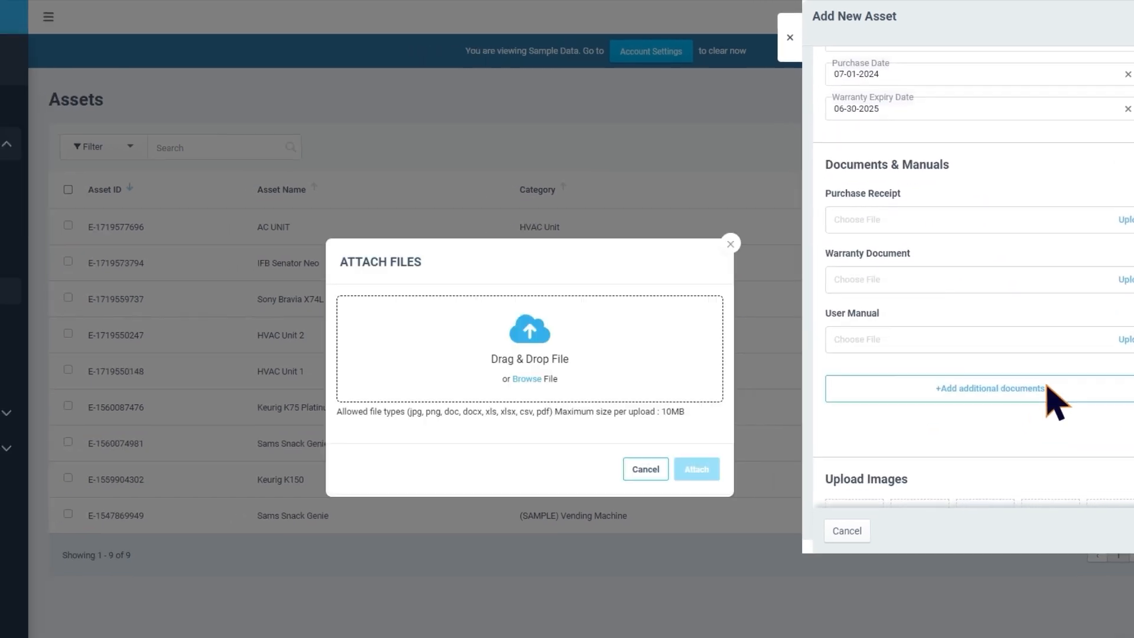
{"action": "left_click", "coordinate": [627, 318]}
{"action": "left_click", "coordinate": [158, 124]}
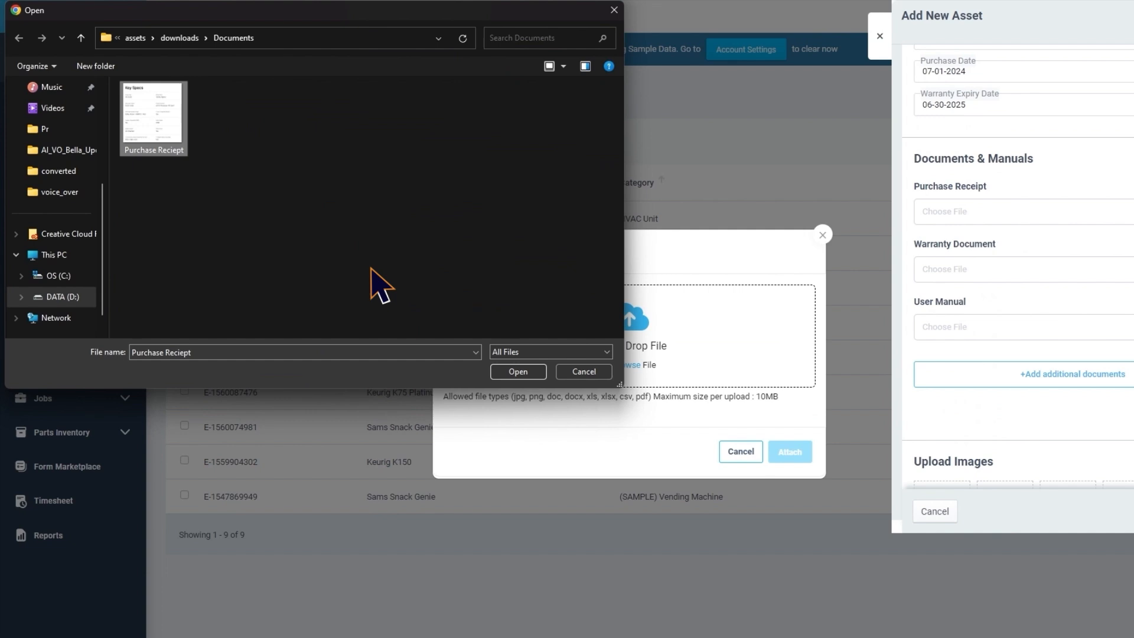
{"action": "left_click", "coordinate": [518, 372]}
{"action": "left_click", "coordinate": [791, 489]}
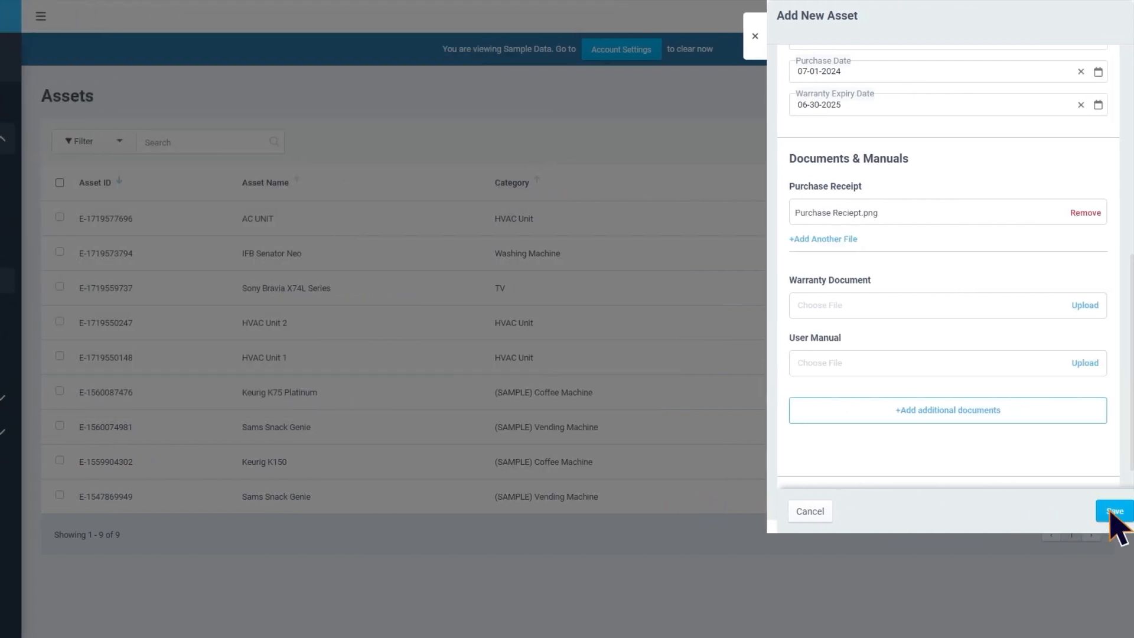
{"action": "left_click", "coordinate": [1112, 511]}
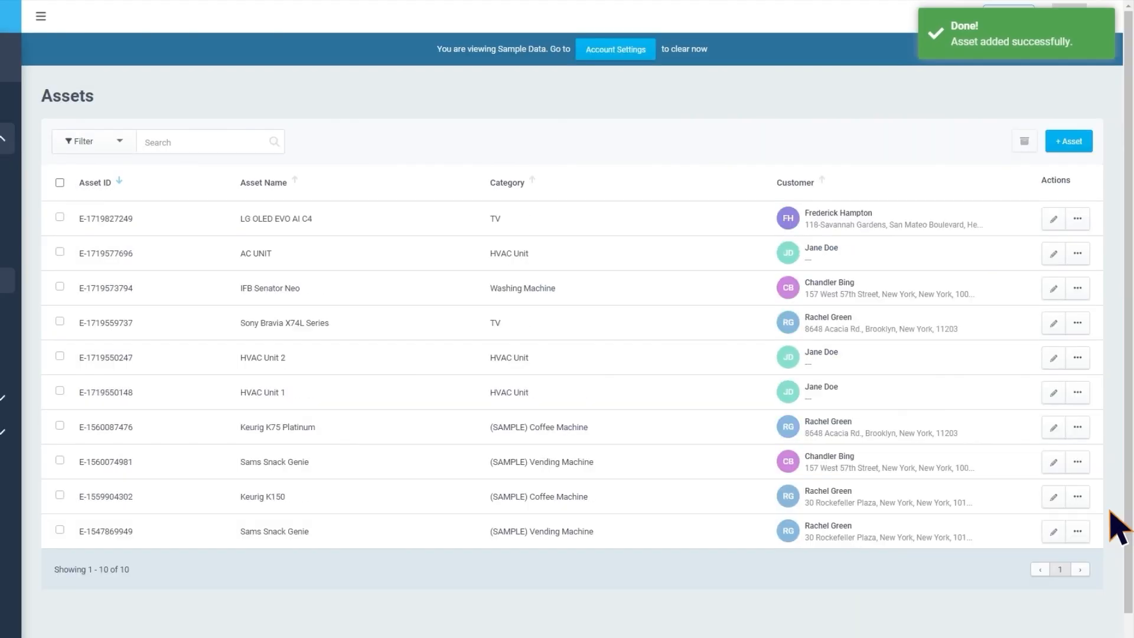
Open the details page of the LG OLED EVO AI C4 asset from the assets list
{"action": "left_click", "coordinate": [1077, 218]}
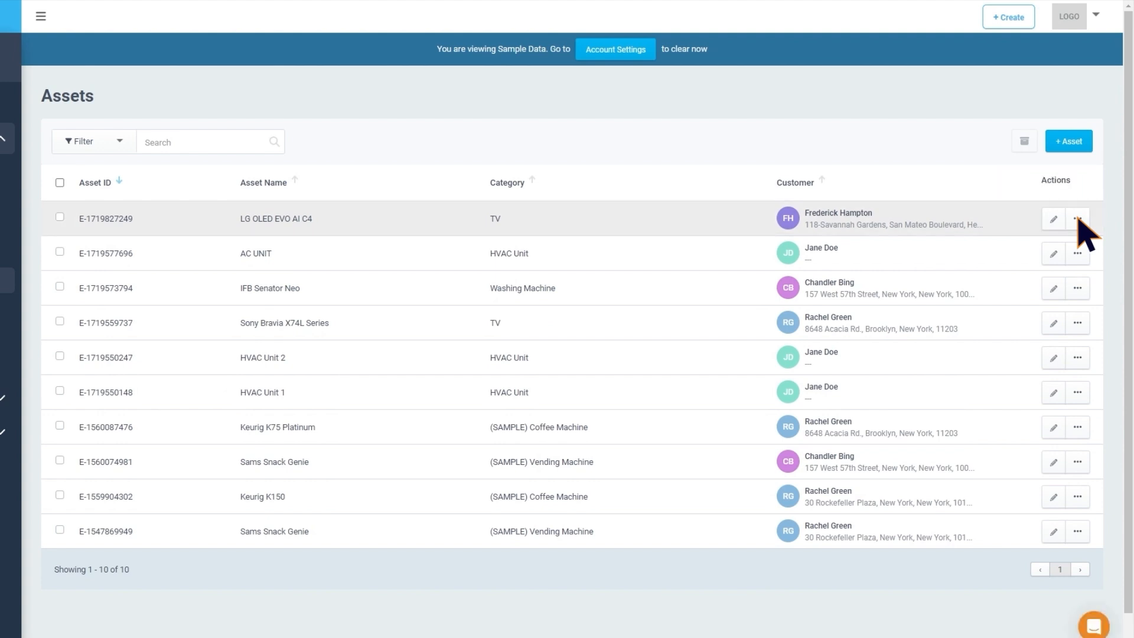
{"action": "left_click", "coordinate": [1078, 218]}
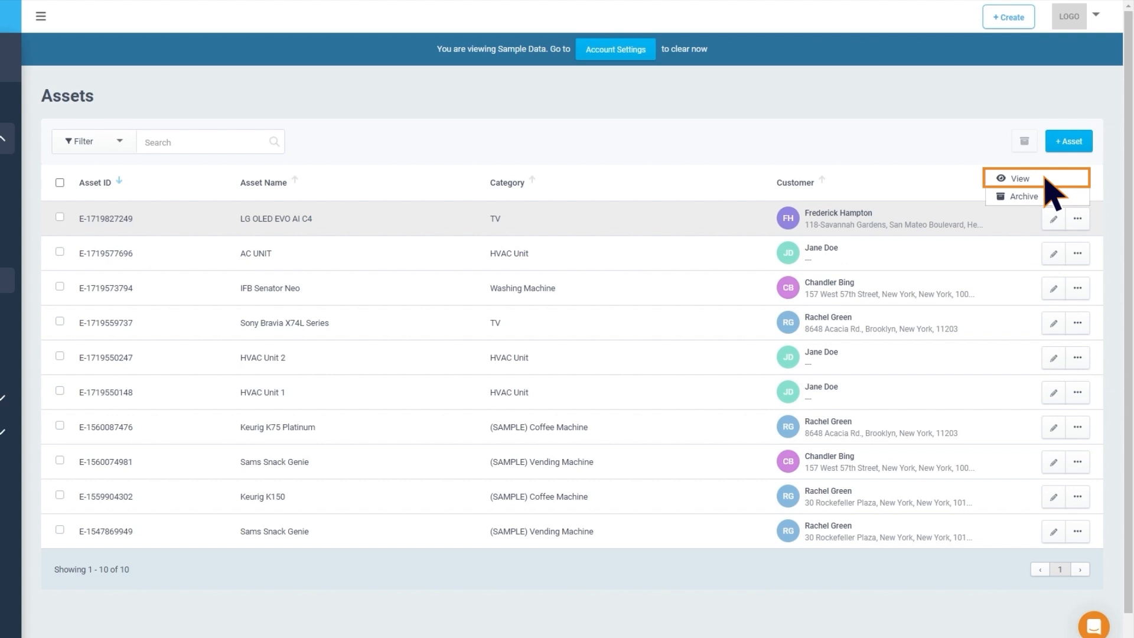
{"action": "left_click", "coordinate": [1045, 178]}
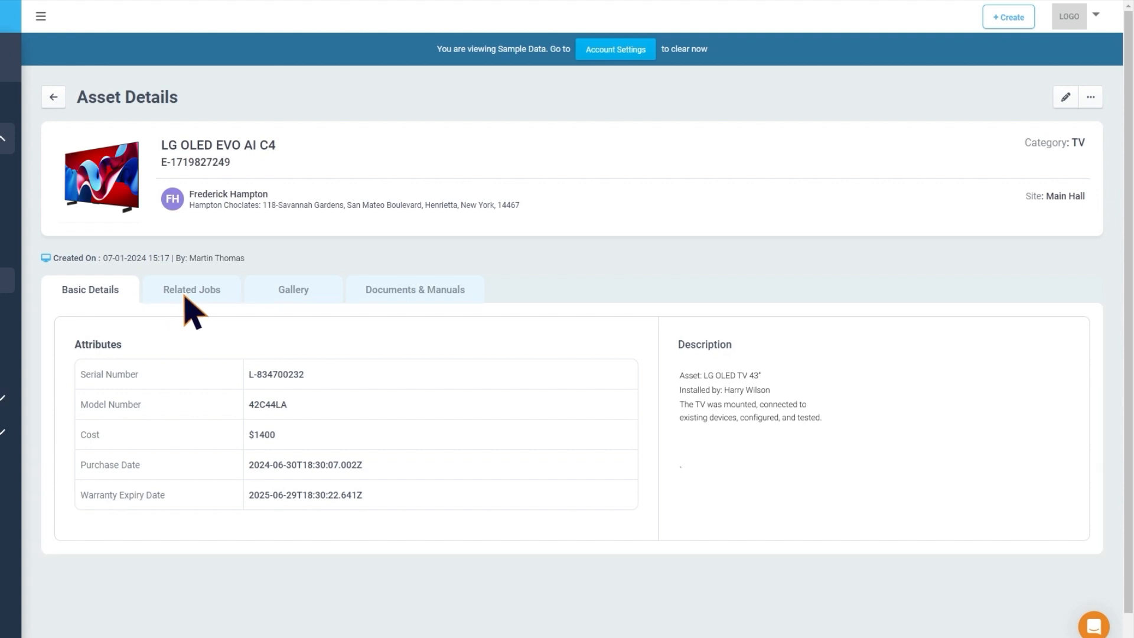
View the asset's related jobs and check the available job type filters
{"action": "left_click", "coordinate": [233, 307]}
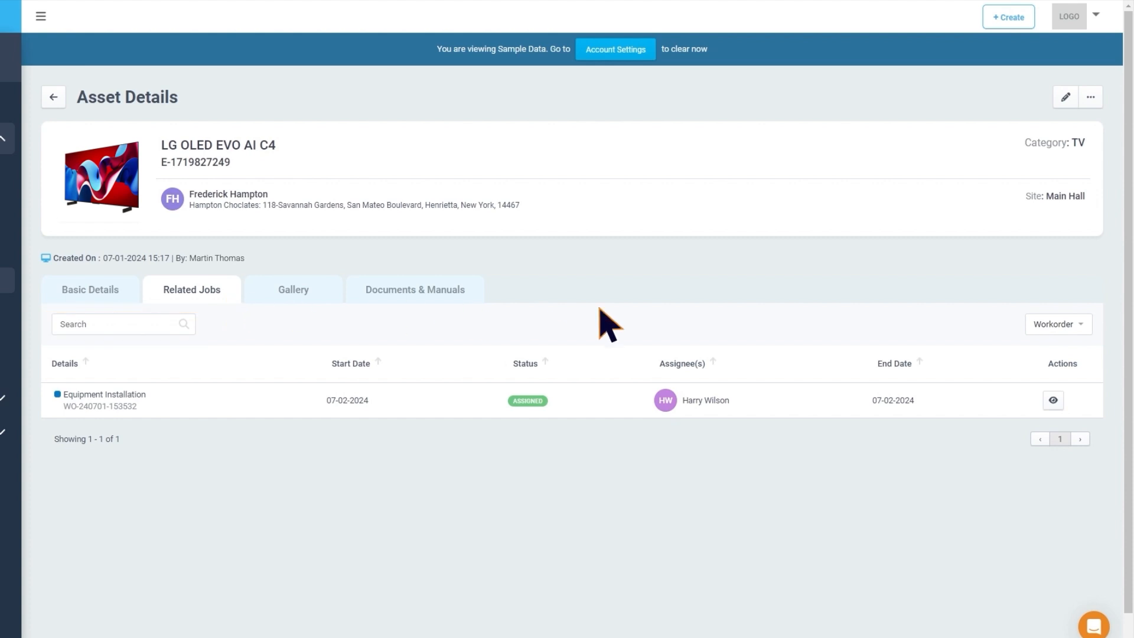
{"action": "left_click", "coordinate": [1079, 326]}
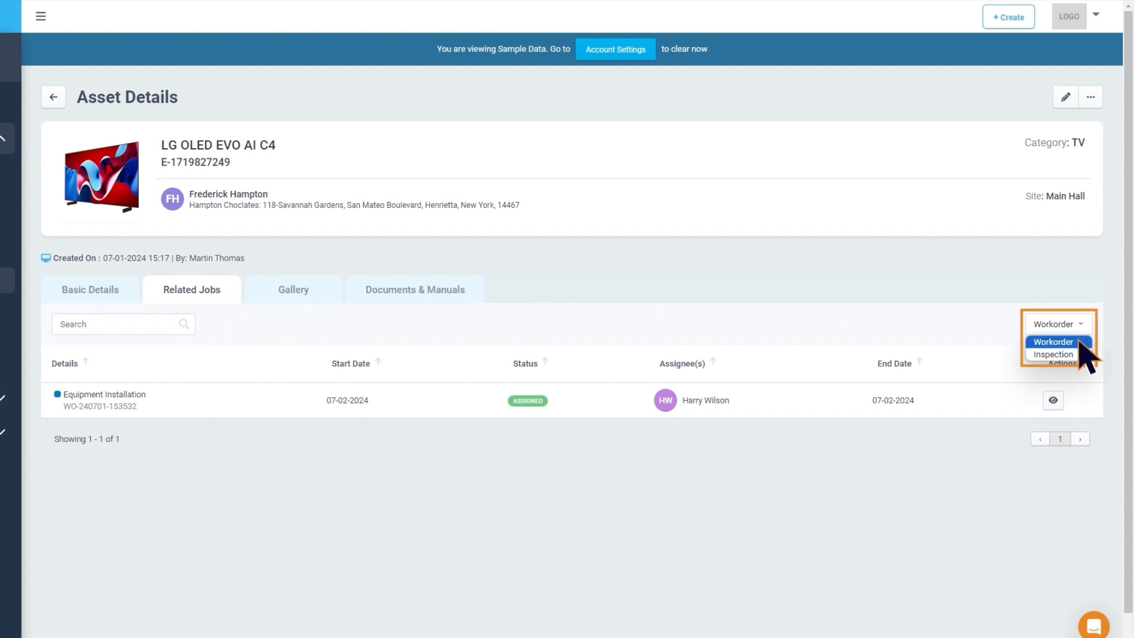
{"action": "left_click", "coordinate": [1077, 353]}
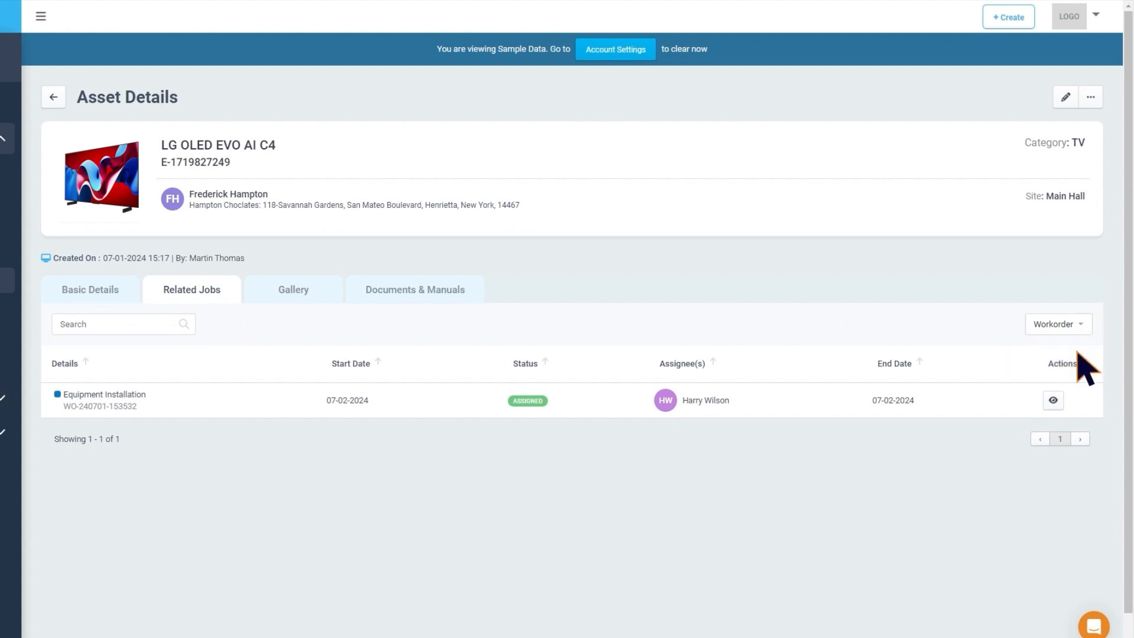
Add the image IMG 2.png to the asset's gallery
{"action": "left_click", "coordinate": [328, 290]}
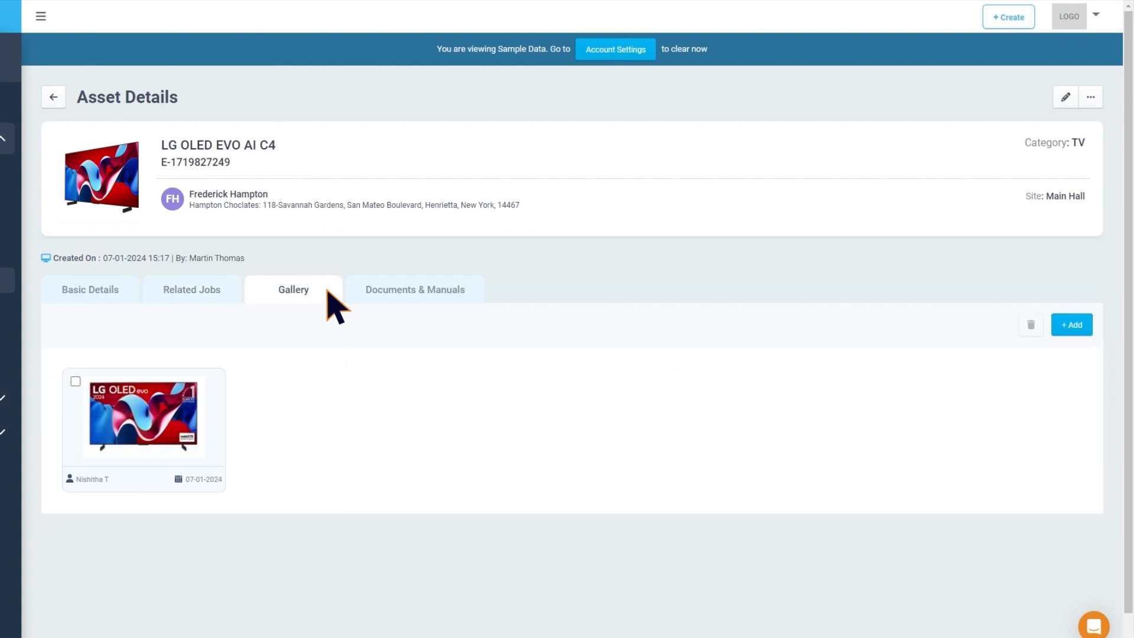
{"action": "left_click", "coordinate": [1074, 325]}
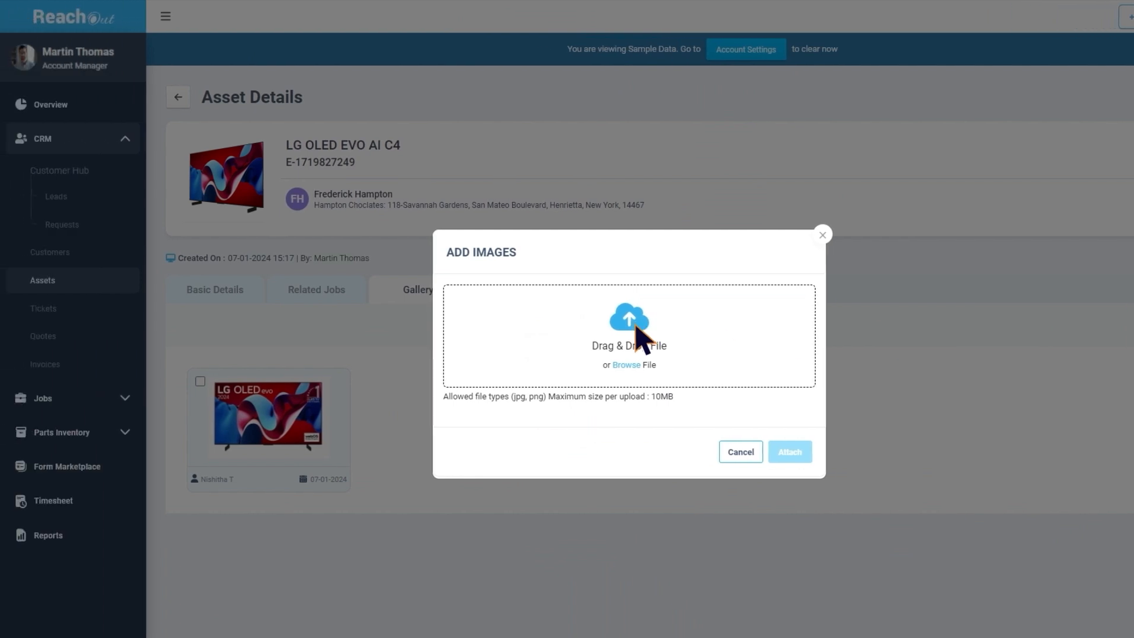
{"action": "left_click", "coordinate": [641, 340]}
{"action": "left_click", "coordinate": [235, 124]}
{"action": "left_click", "coordinate": [524, 372]}
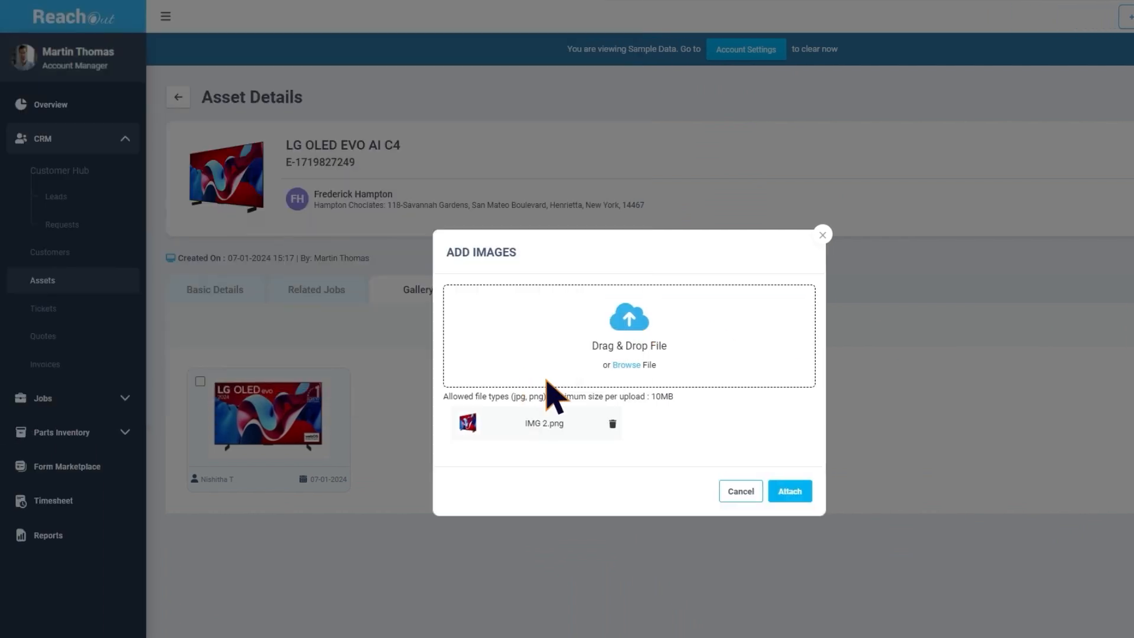
{"action": "left_click", "coordinate": [791, 491]}
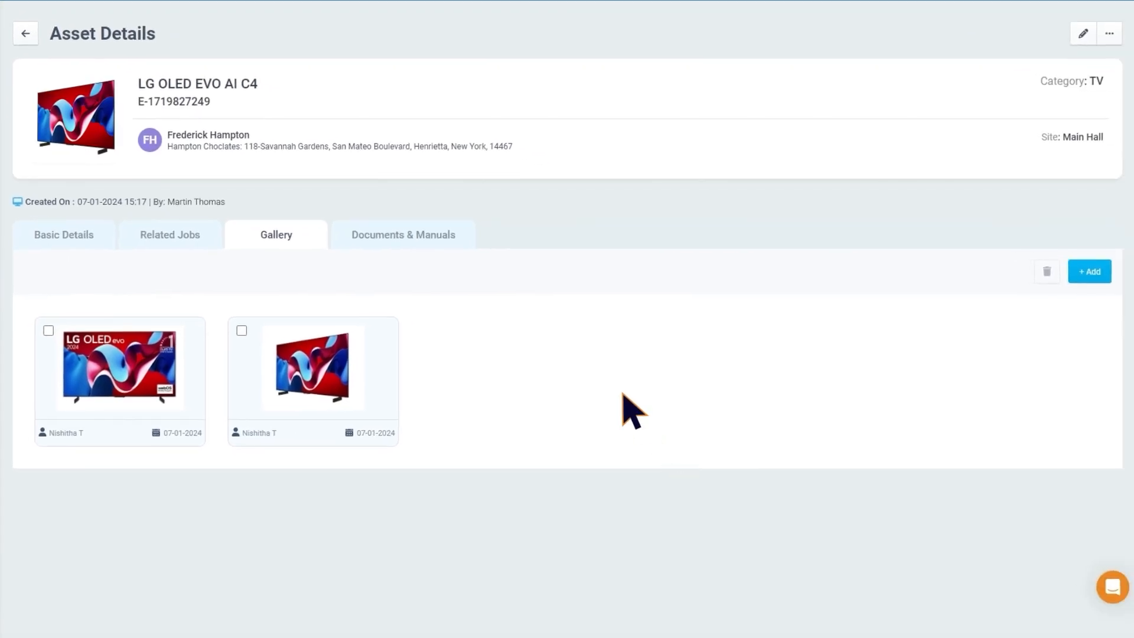
Attach the MFL70265971_Y24 OLED_Owner's Manual PDF to the asset's documents and manuals with document type Other
{"action": "left_click", "coordinate": [450, 242]}
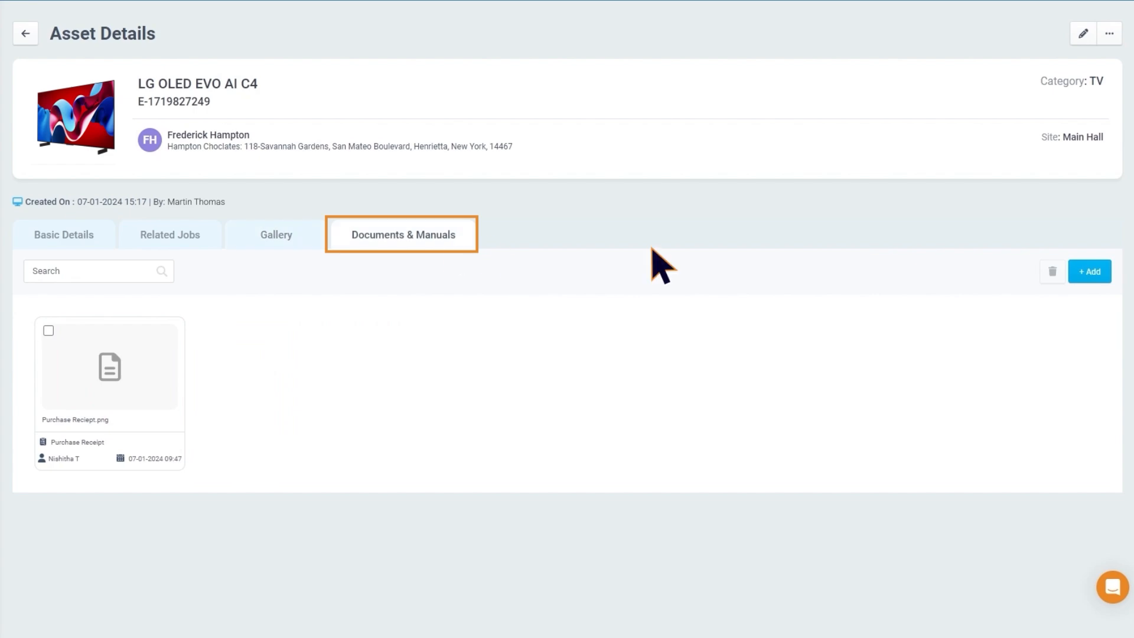
{"action": "left_click", "coordinate": [1089, 271]}
{"action": "left_click", "coordinate": [544, 317]}
{"action": "left_click", "coordinate": [158, 68]}
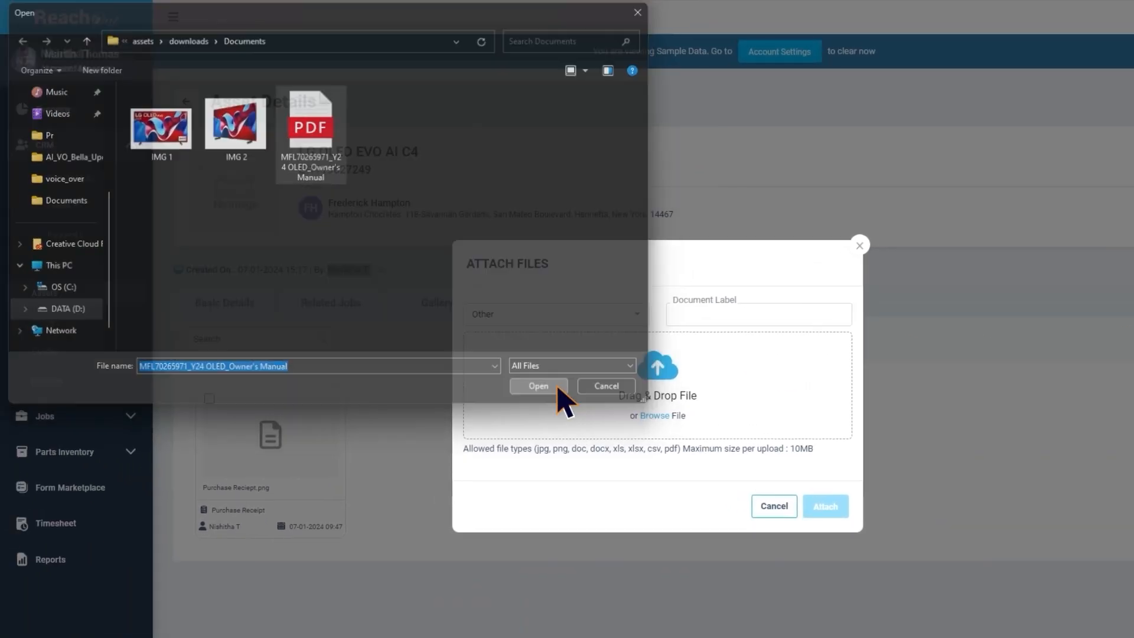
{"action": "left_click", "coordinate": [535, 385]}
{"action": "left_click", "coordinate": [824, 539]}
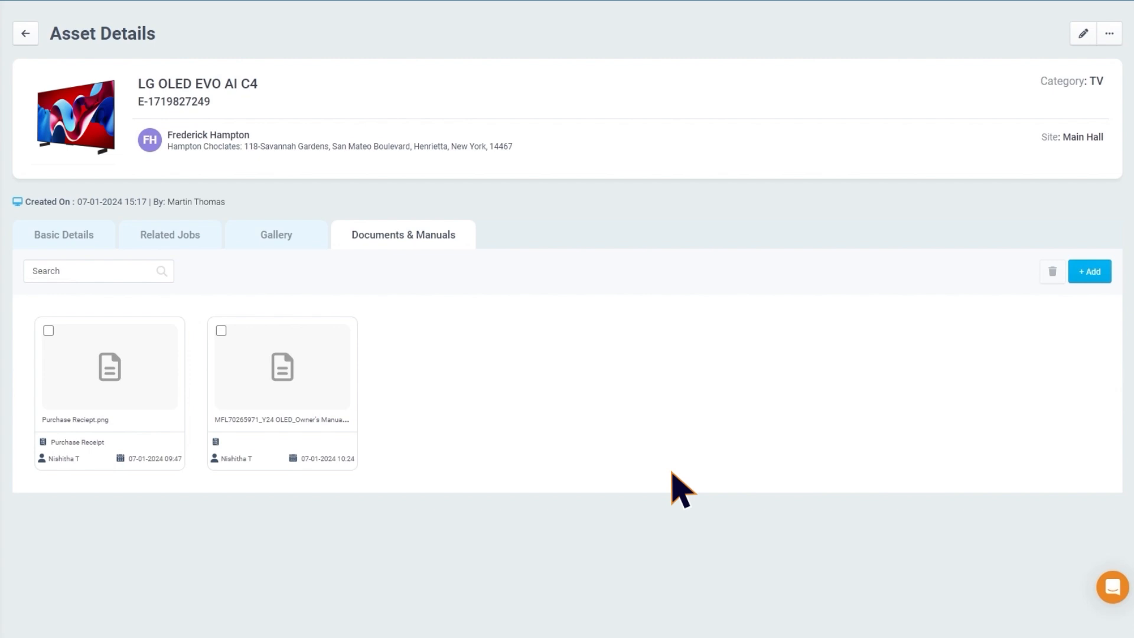
{"action": "left_click", "coordinate": [1110, 36]}
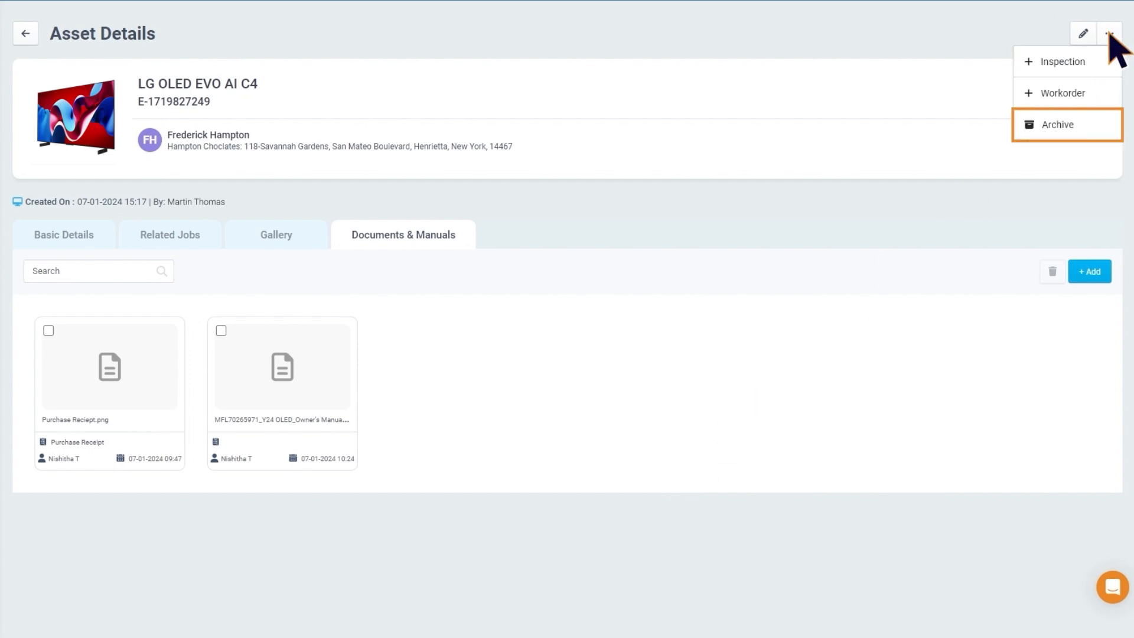
{"action": "left_click", "coordinate": [1109, 34]}
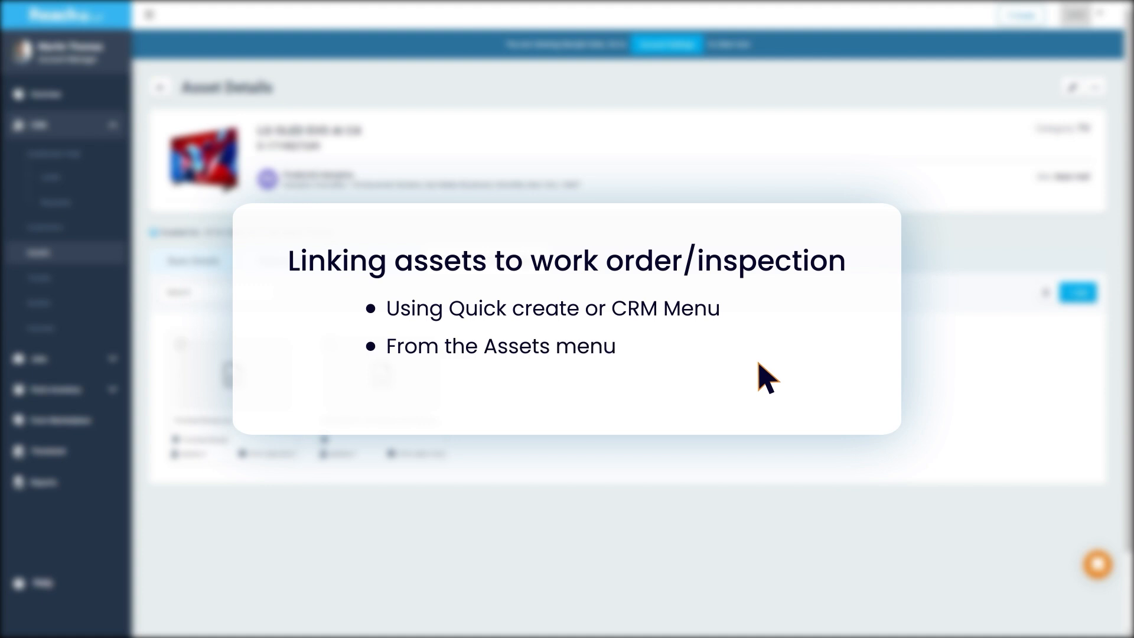
Create a new work order for the Green Flowers customer and select the Reception site
{"action": "left_click", "coordinate": [1019, 17]}
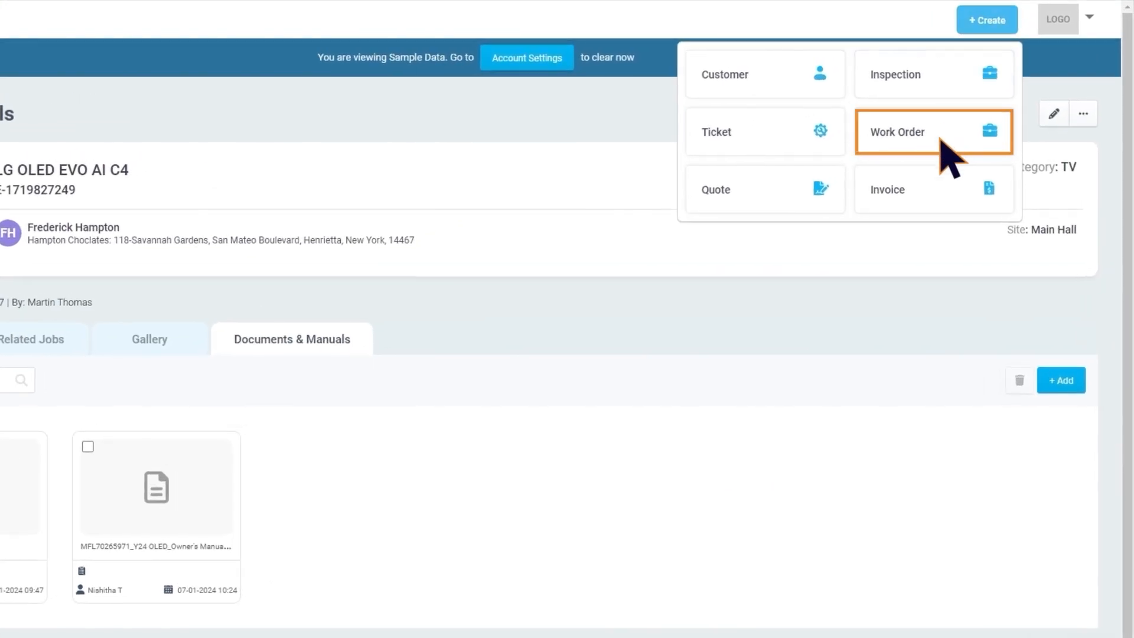
{"action": "left_click", "coordinate": [944, 152]}
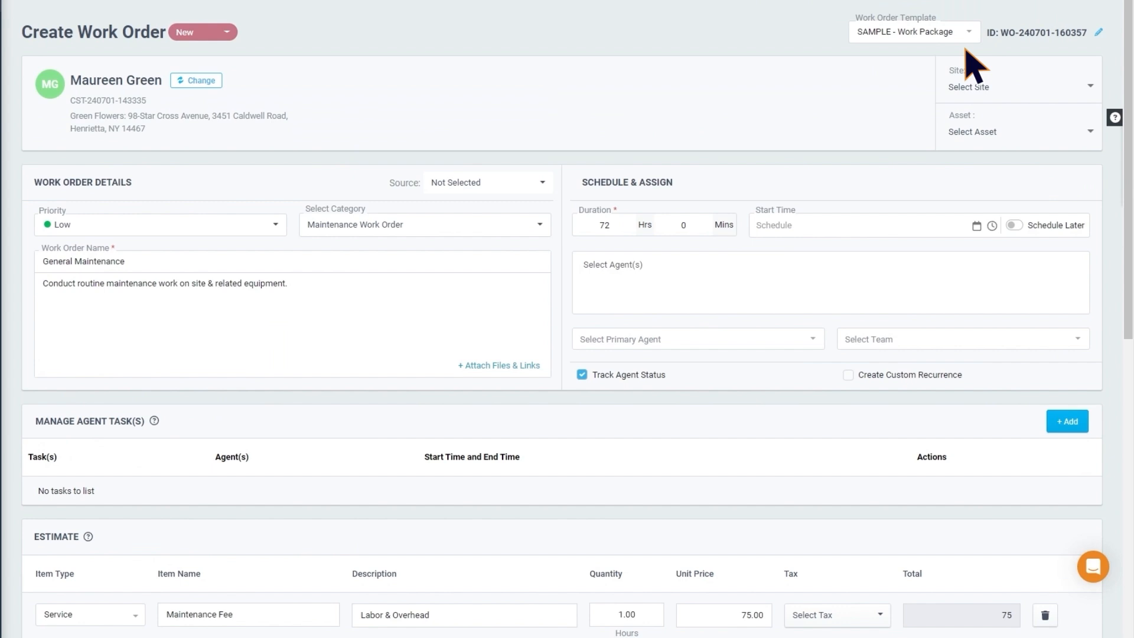
{"action": "left_click", "coordinate": [1090, 86]}
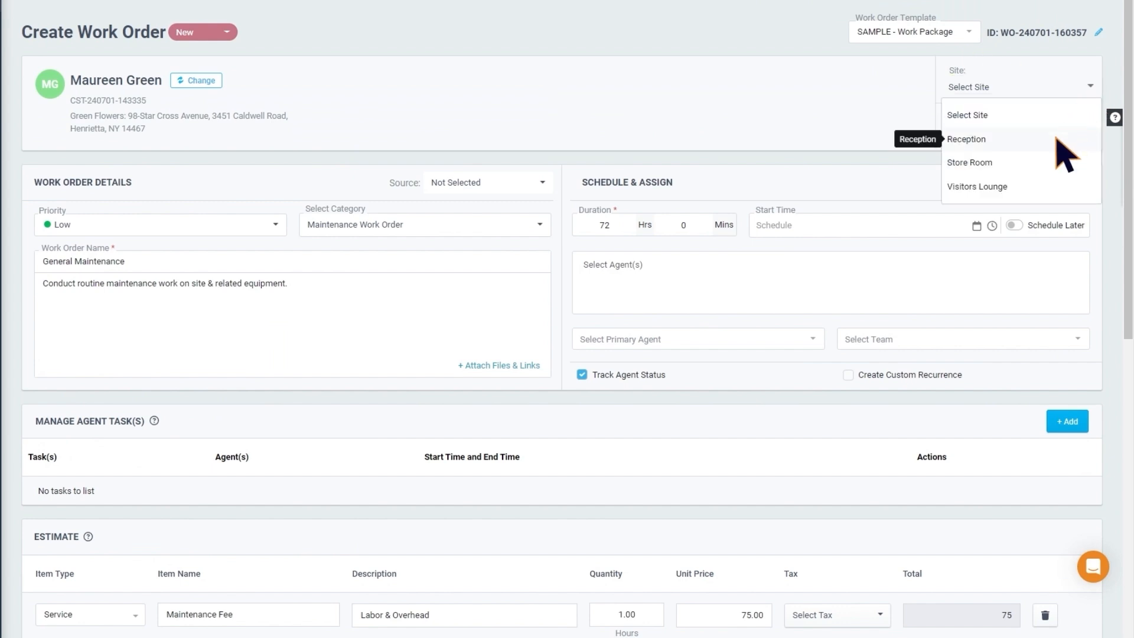
{"action": "left_click", "coordinate": [1057, 139]}
Link the Samsung WindFree Inverter Split asset to the work order
{"action": "left_click", "coordinate": [1090, 131]}
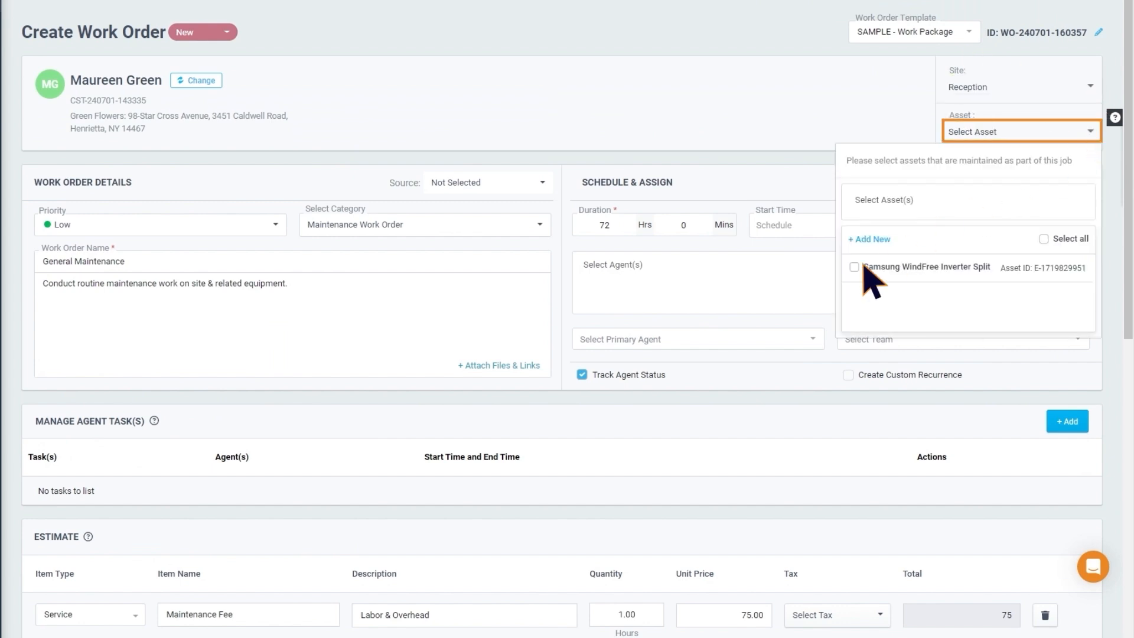
{"action": "left_click", "coordinate": [854, 296]}
{"action": "left_click", "coordinate": [842, 406]}
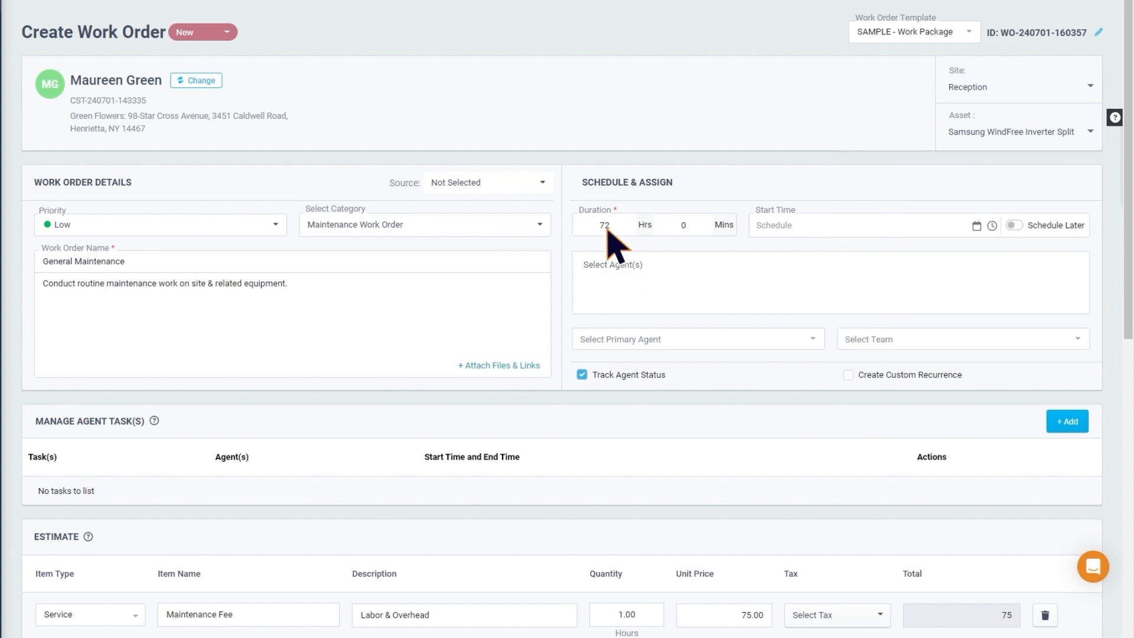
Set the work order's source to Phone, priority Medium and category Equipment Modification, and replace the description with "The cooling of the AC unit is not working."
{"action": "left_click", "coordinate": [542, 183]}
{"action": "left_click", "coordinate": [525, 315]}
{"action": "left_click", "coordinate": [275, 224]}
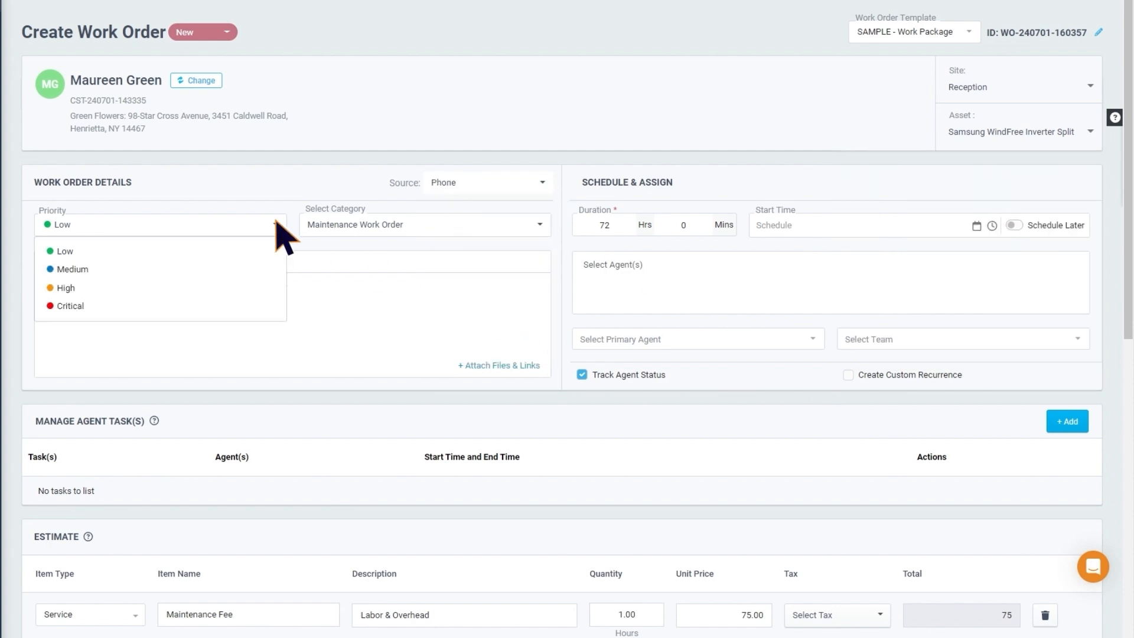
{"action": "left_click", "coordinate": [264, 271]}
{"action": "left_click", "coordinate": [538, 224]}
{"action": "left_click", "coordinate": [473, 307]}
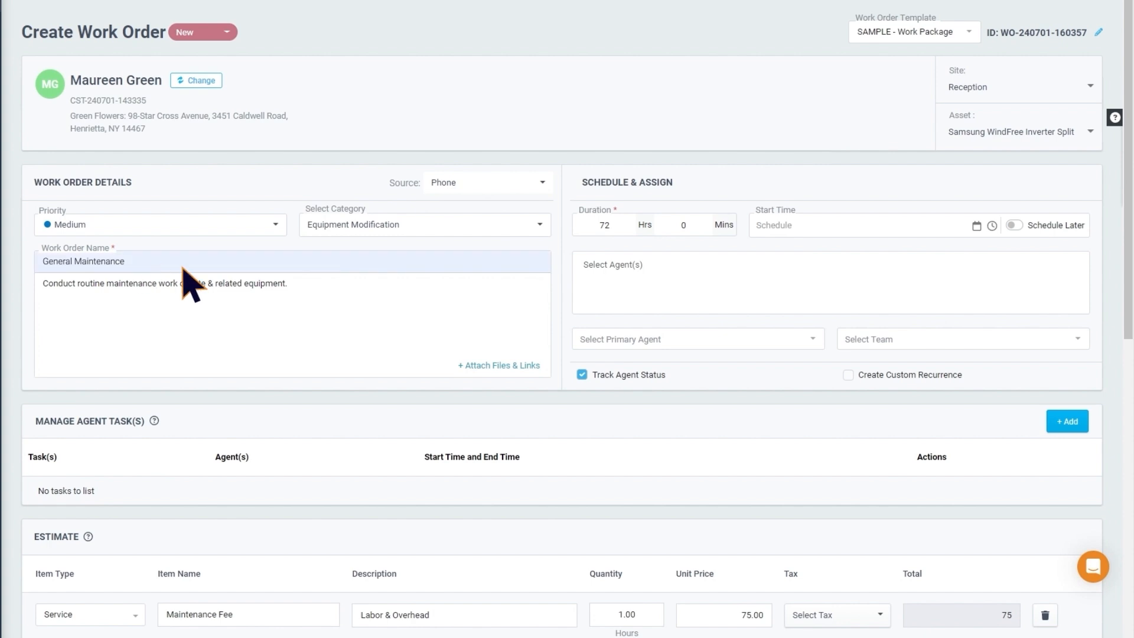
{"action": "triple_click", "coordinate": [316, 303]}
{"action": "type", "text": "The cooling of the AC unit is not working."}
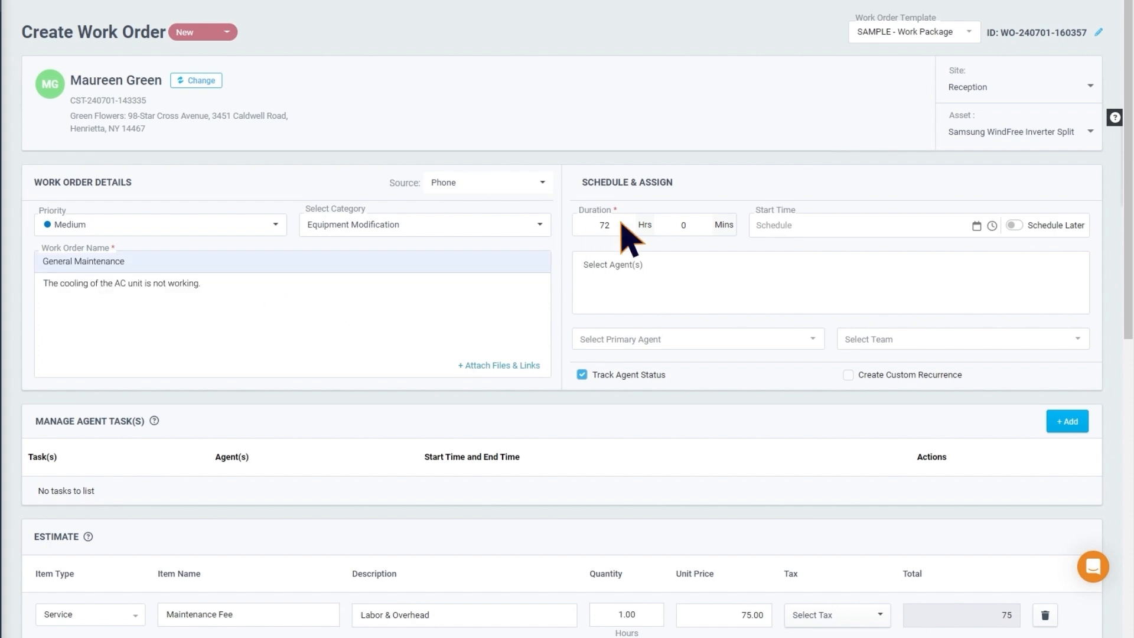
Set the work order's duration to 2 hours and schedule its start for 07-03-2024 at 09:00
{"action": "left_click", "coordinate": [975, 226]}
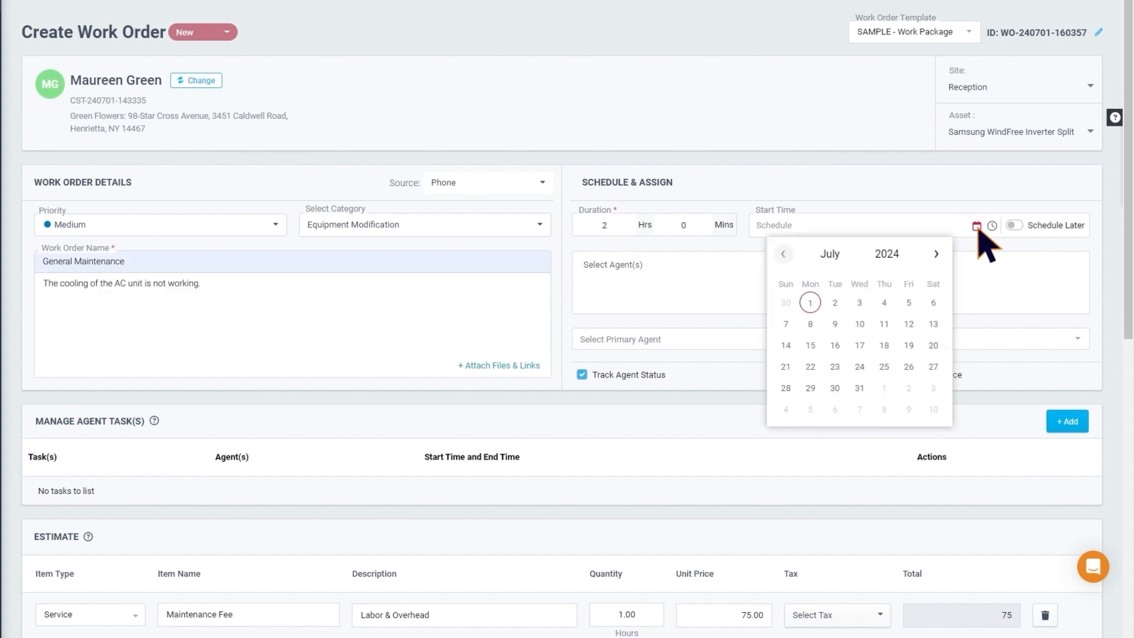
{"action": "left_click", "coordinate": [857, 300]}
{"action": "left_click", "coordinate": [992, 225]}
{"action": "left_click", "coordinate": [1043, 405]}
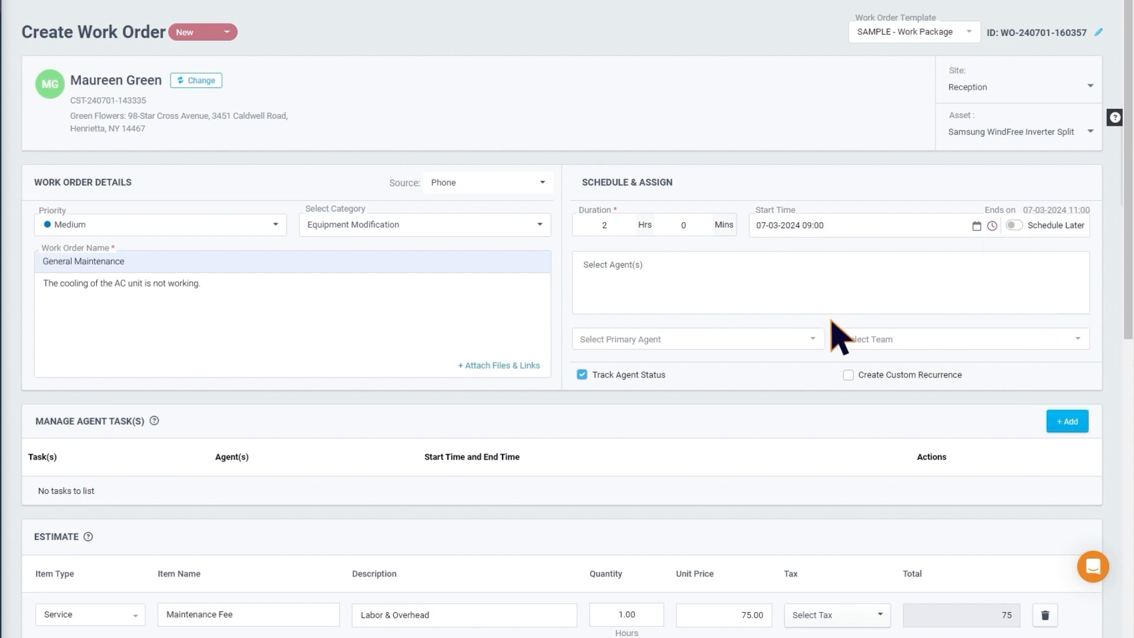
Assign a field agent to the General Maintenance work order and save it
{"action": "left_click", "coordinate": [676, 279]}
{"action": "left_click", "coordinate": [599, 347]}
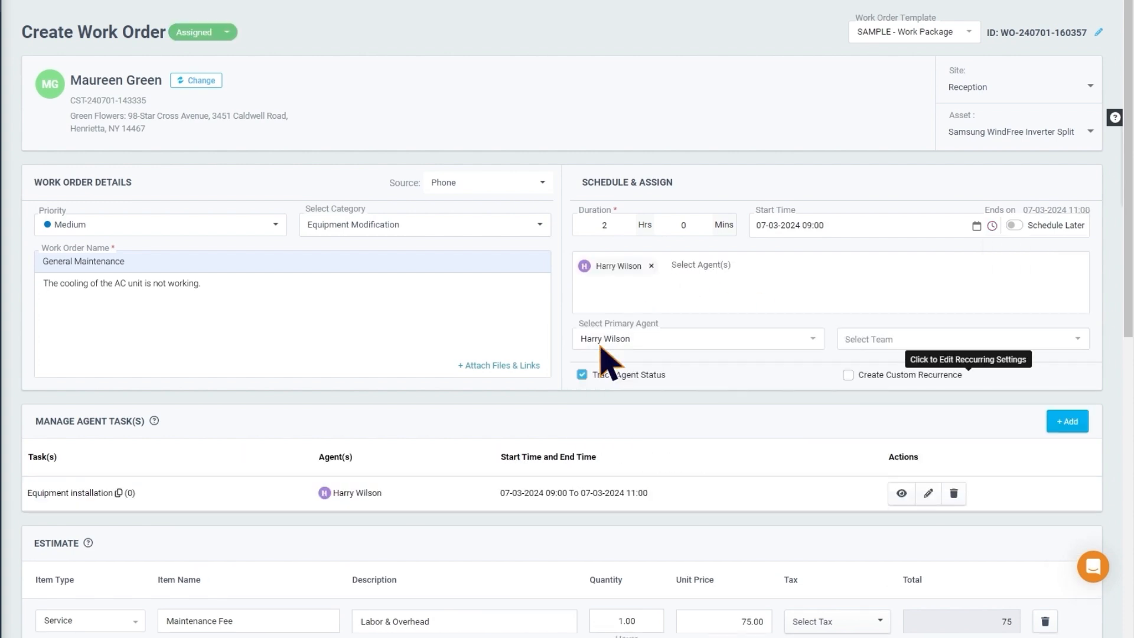
{"action": "scroll", "coordinate": [603, 354], "scroll_direction": "down", "scroll_amount": 10}
{"action": "left_click", "coordinate": [1069, 598]}
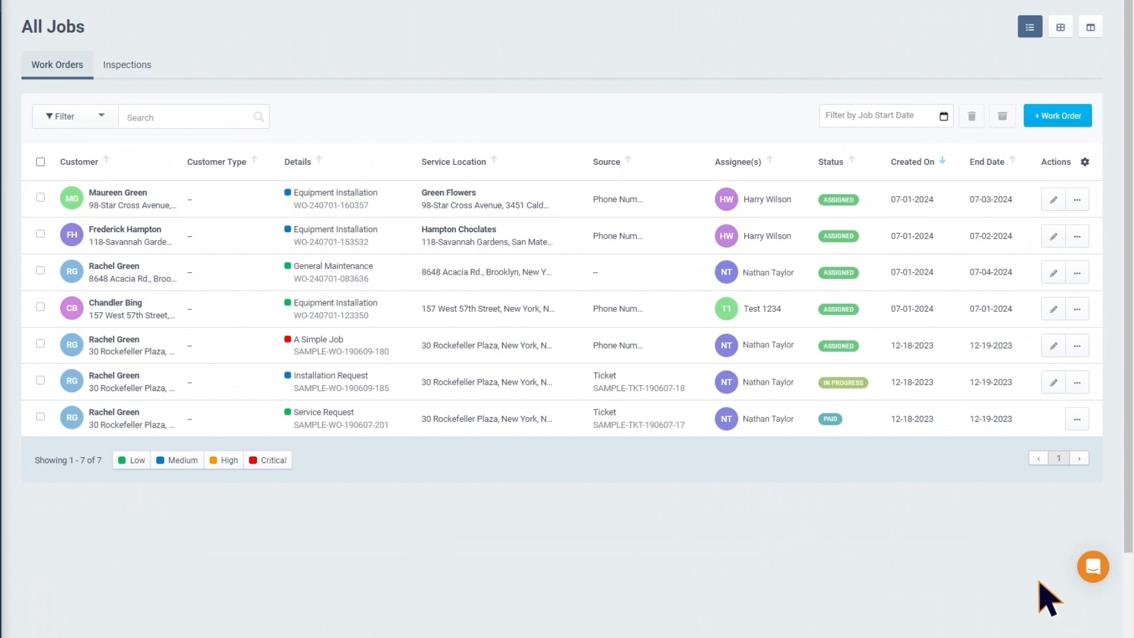
Start a new inspection from the jobs list for the Green Flowers customer
{"action": "left_click", "coordinate": [131, 66]}
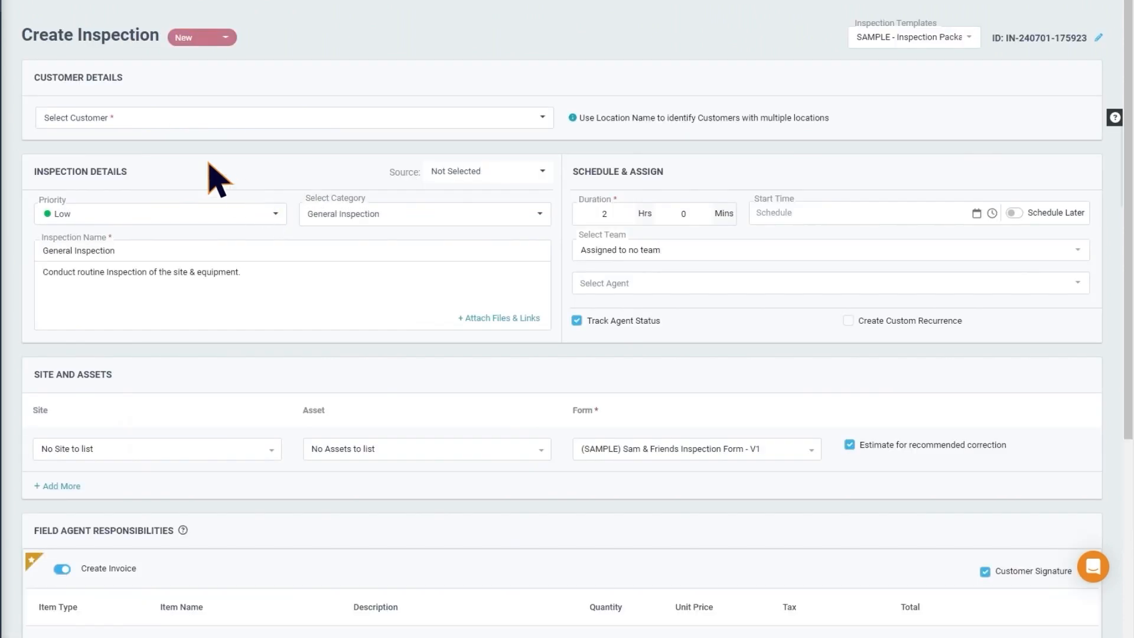
{"action": "left_click", "coordinate": [131, 116]}
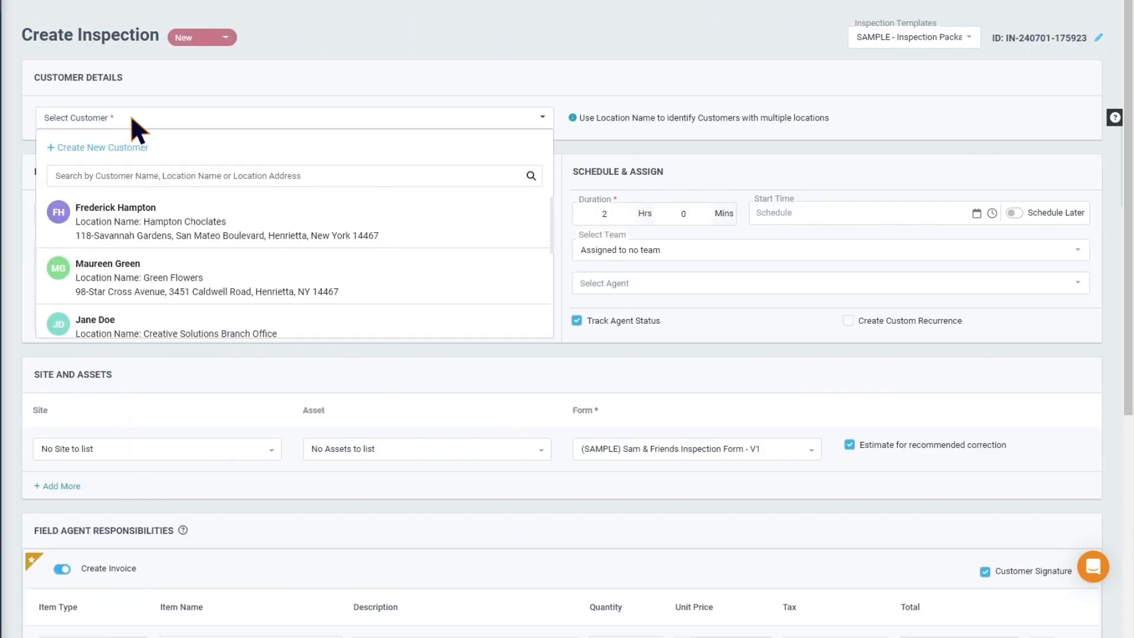
{"action": "left_click", "coordinate": [250, 268]}
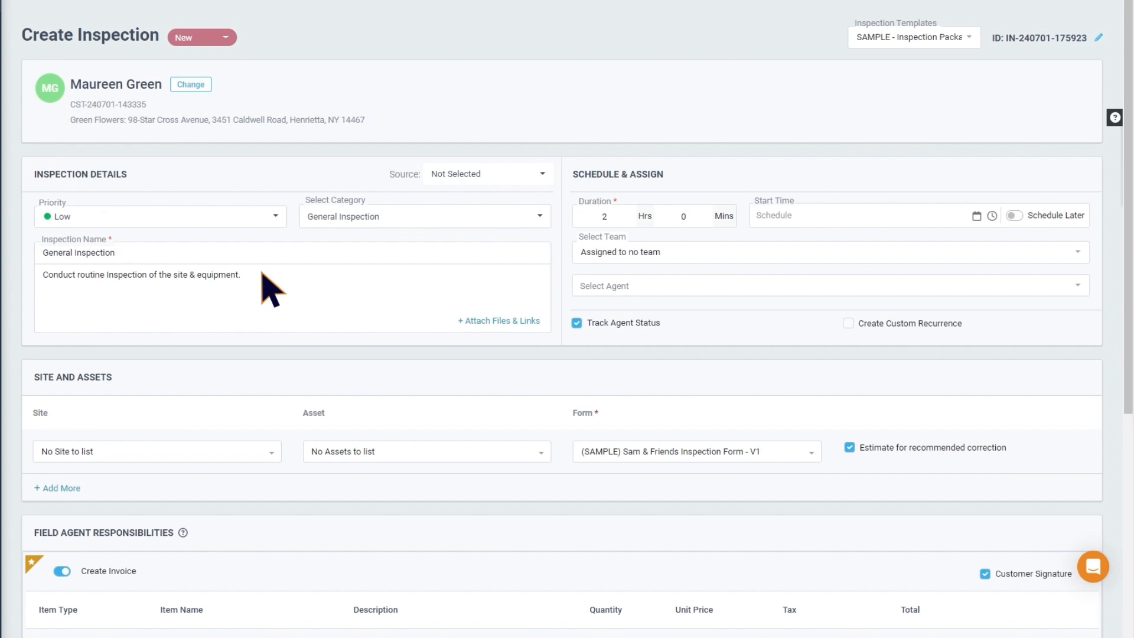
Schedule the General Inspection to start on 07-02-2024 at 10:00 and assign a field agent to it
{"action": "left_click", "coordinate": [976, 217]}
{"action": "left_click", "coordinate": [834, 293]}
{"action": "left_click", "coordinate": [992, 215]}
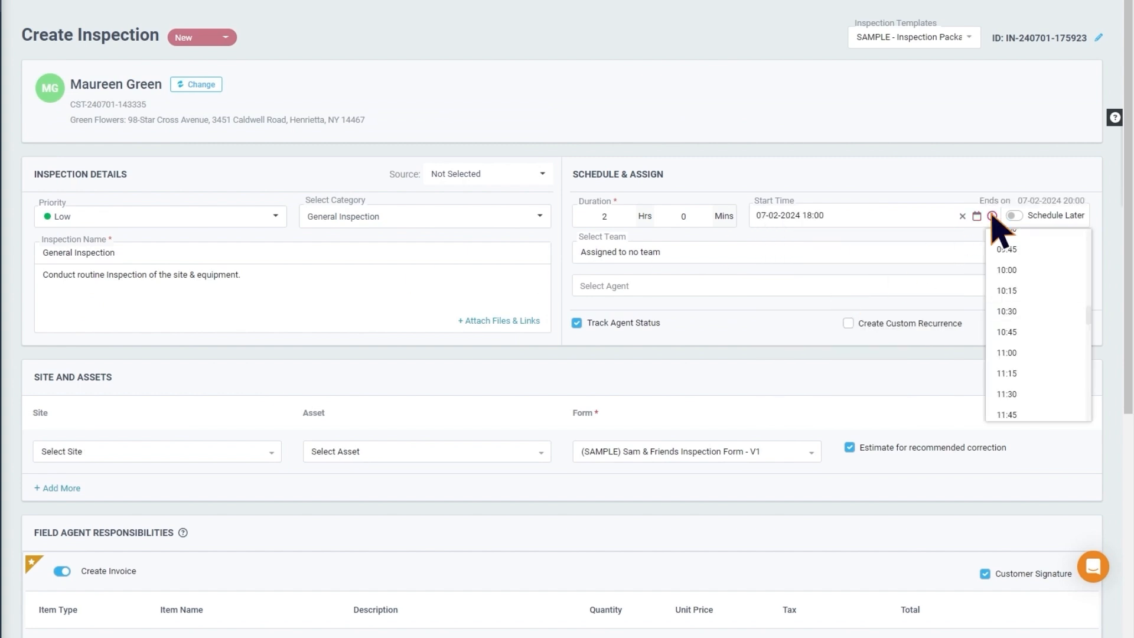
{"action": "left_click", "coordinate": [1034, 270]}
{"action": "left_click", "coordinate": [1078, 286]}
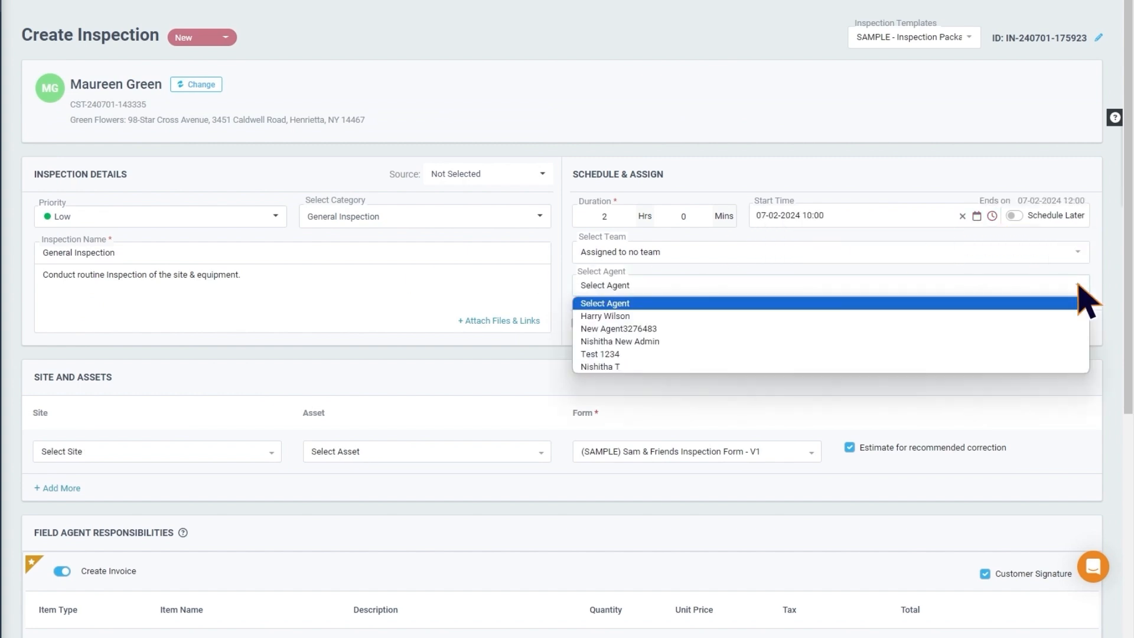
{"action": "left_click", "coordinate": [1022, 317]}
Link the Reception site and the Samsung WindFree Inverter Split asset to the inspection, and save it
{"action": "scroll", "coordinate": [975, 328], "scroll_direction": "down", "scroll_amount": 2}
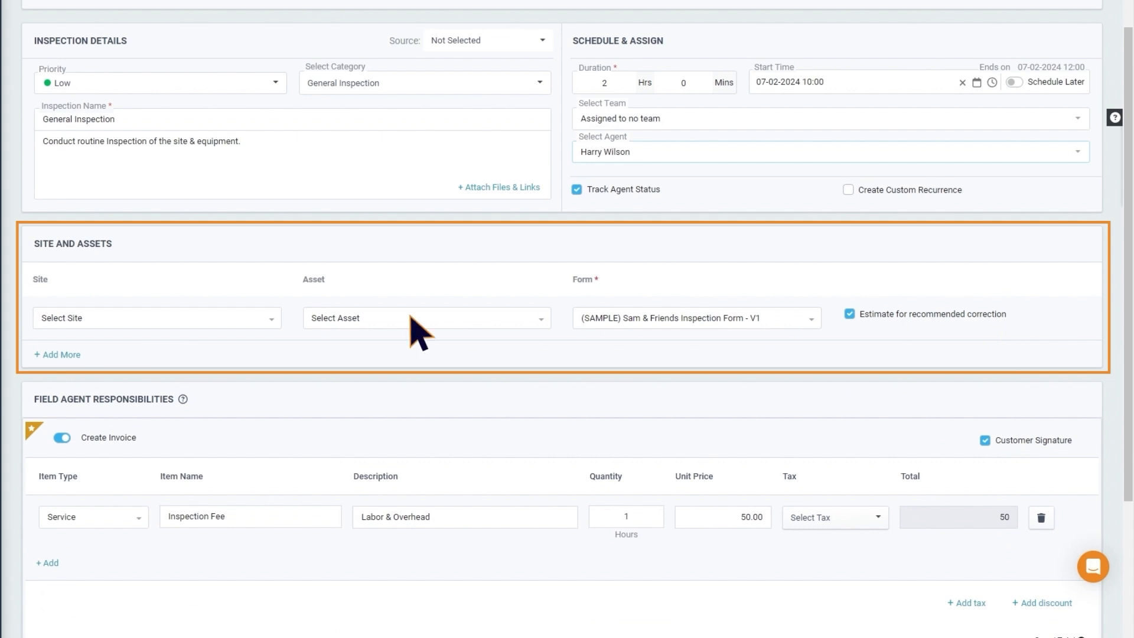
{"action": "left_click", "coordinate": [269, 318]}
{"action": "left_click", "coordinate": [243, 350]}
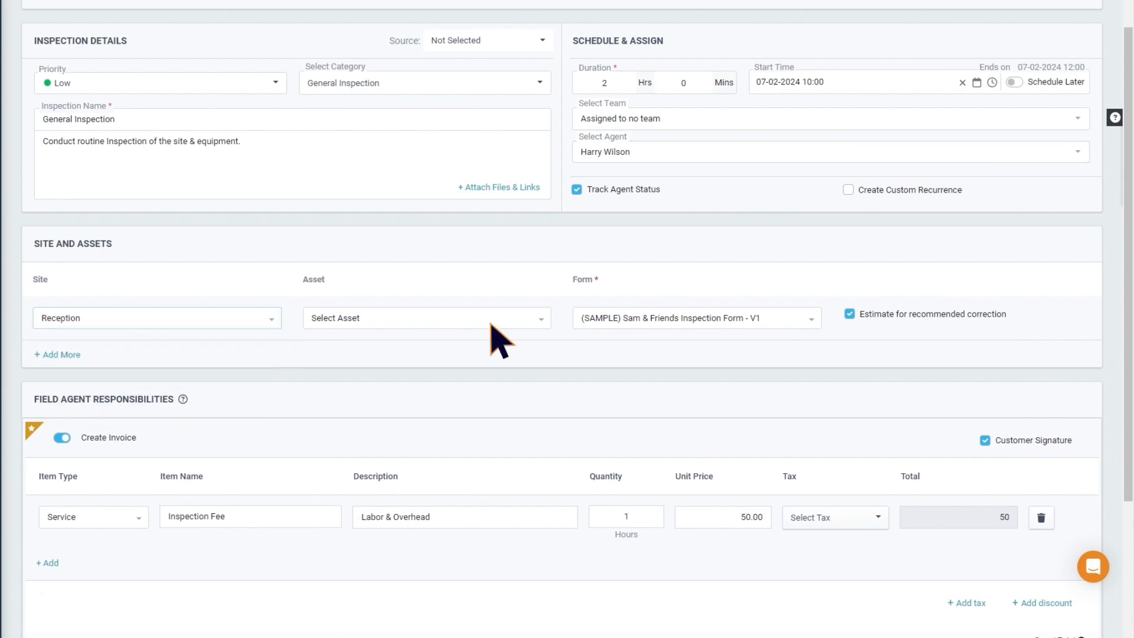
{"action": "left_click", "coordinate": [540, 321]}
{"action": "left_click", "coordinate": [520, 349]}
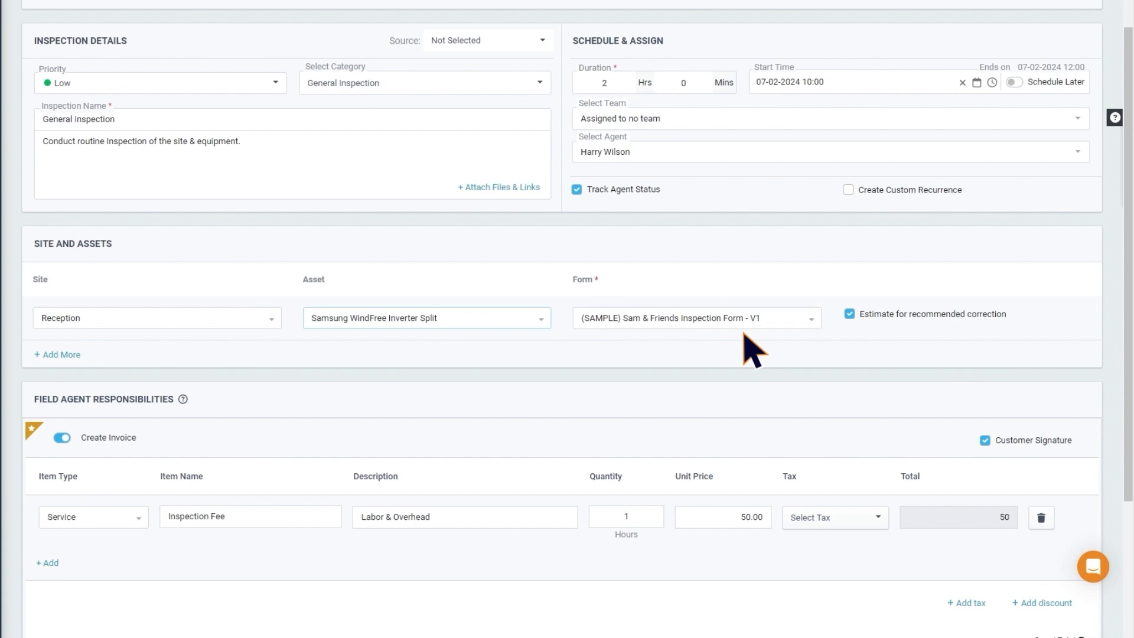
{"action": "scroll", "coordinate": [753, 352], "scroll_direction": "down", "scroll_amount": 4}
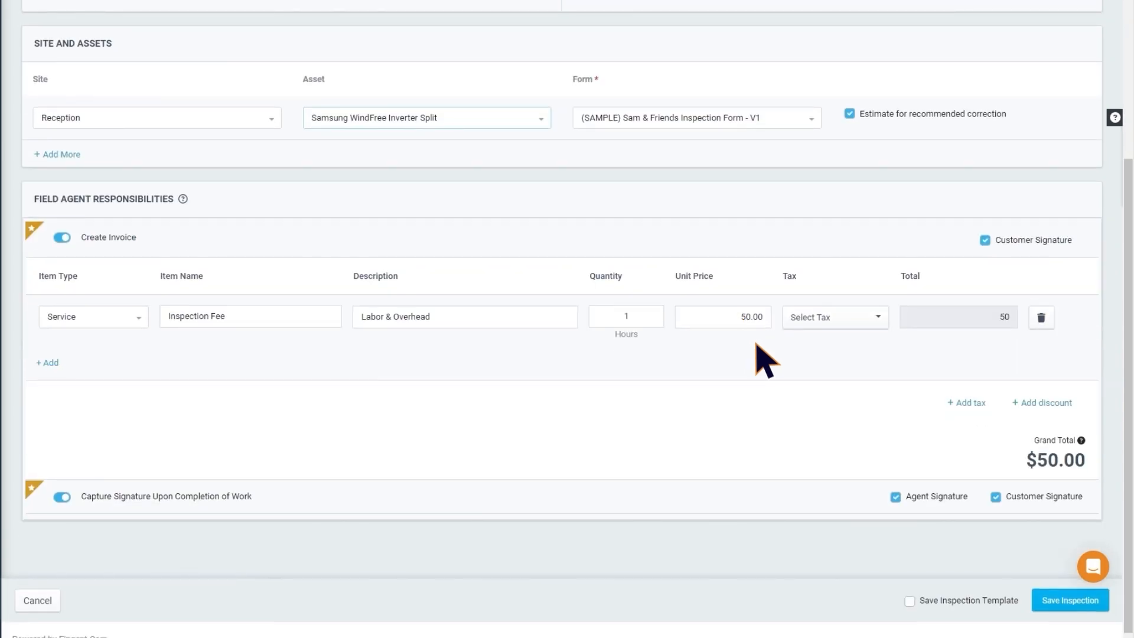
{"action": "left_click", "coordinate": [1069, 601]}
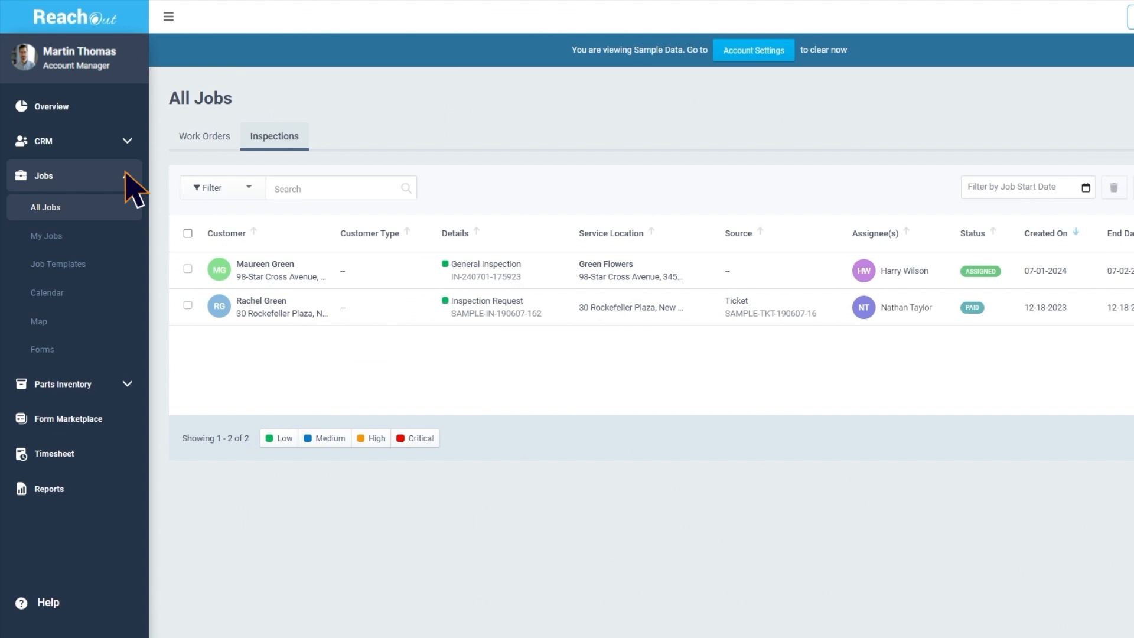
Open the Samsung WindFree Inverter Split from the assets list and check which job types can be created from it
{"action": "left_click", "coordinate": [126, 144]}
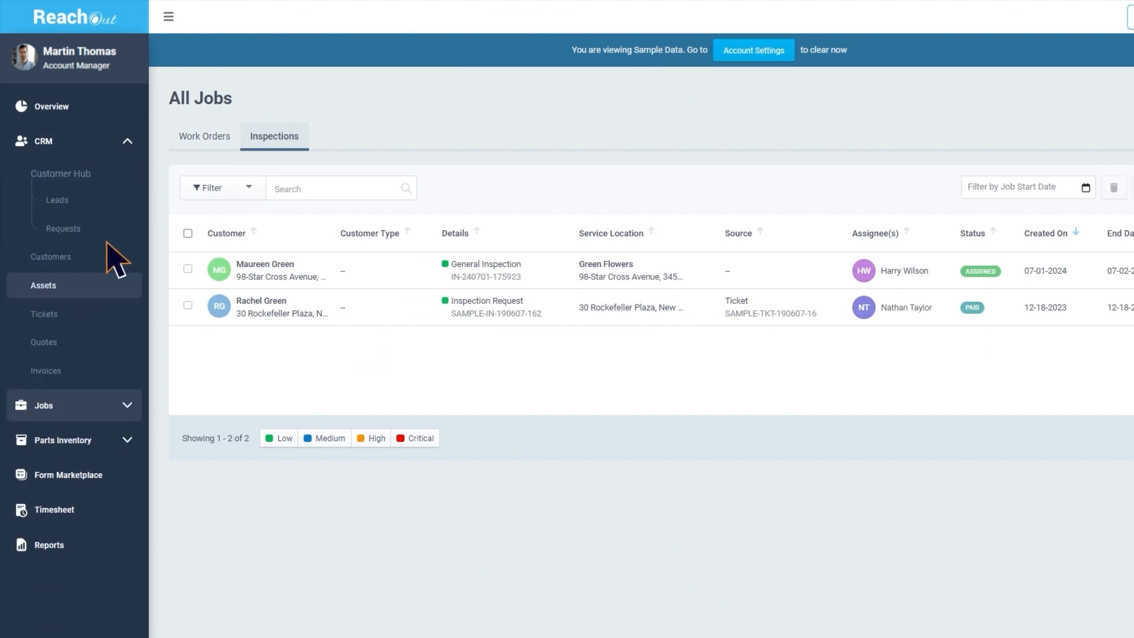
{"action": "left_click", "coordinate": [99, 286]}
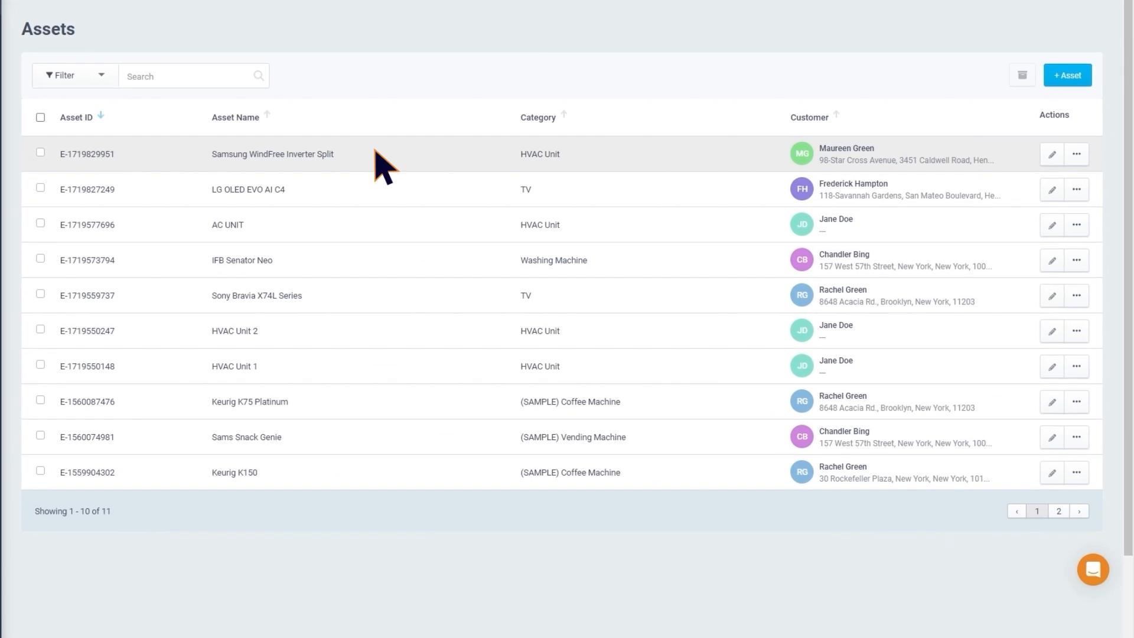
{"action": "left_click", "coordinate": [375, 153]}
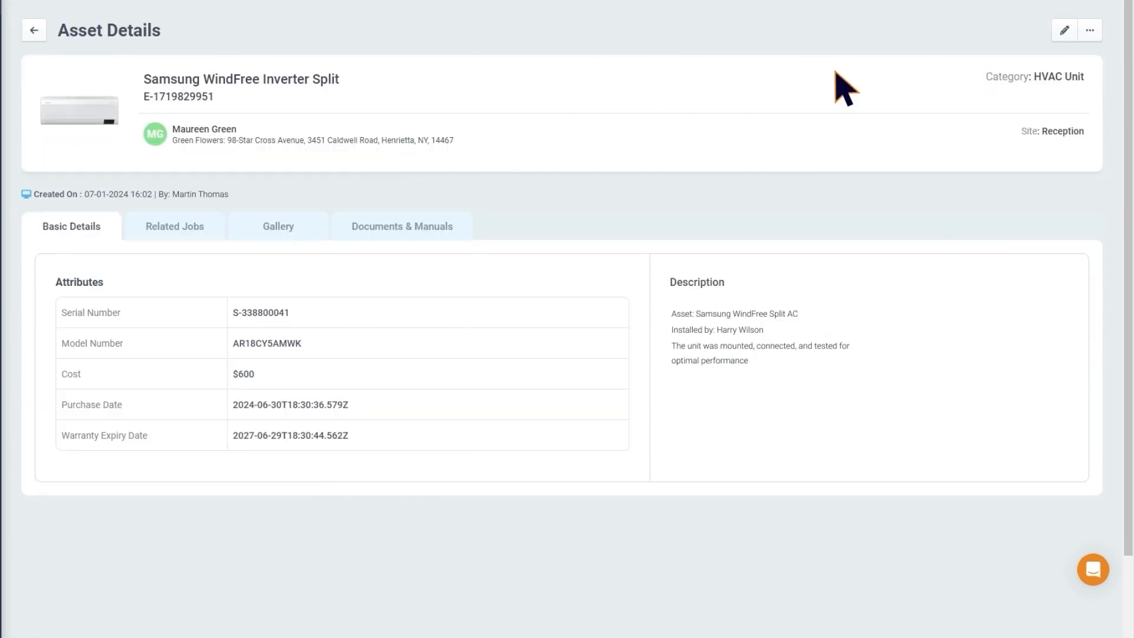
{"action": "left_click", "coordinate": [1089, 30]}
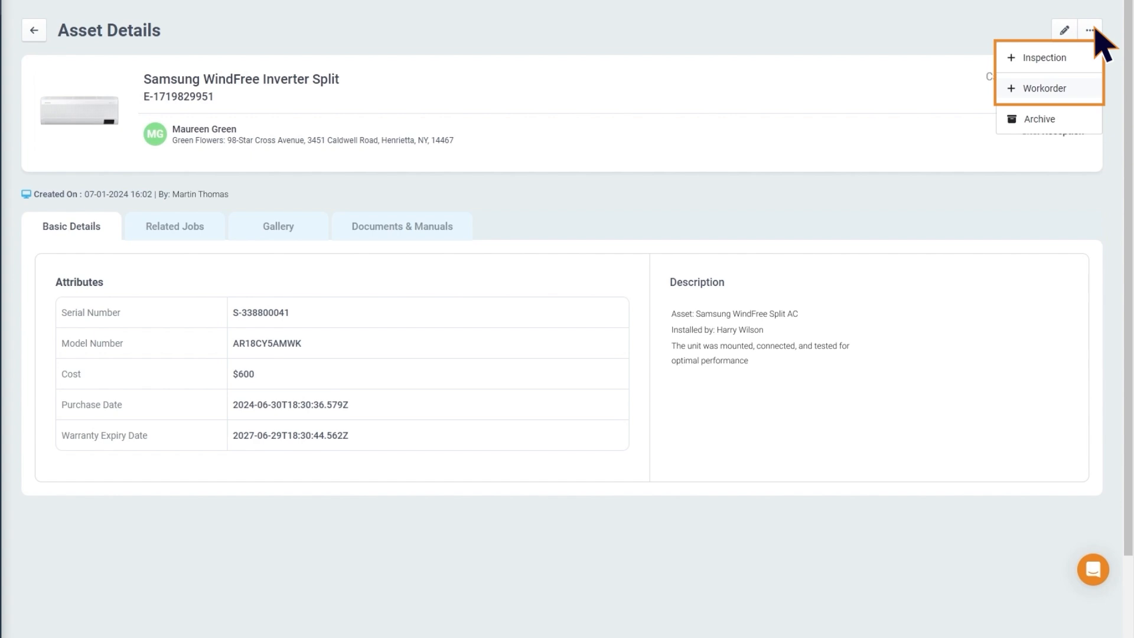
{"action": "left_click", "coordinate": [880, 127]}
Open the completed Equipment Installation work order for Hampton Choclates from all jobs and review its linked assets
{"action": "left_click", "coordinate": [59, 345]}
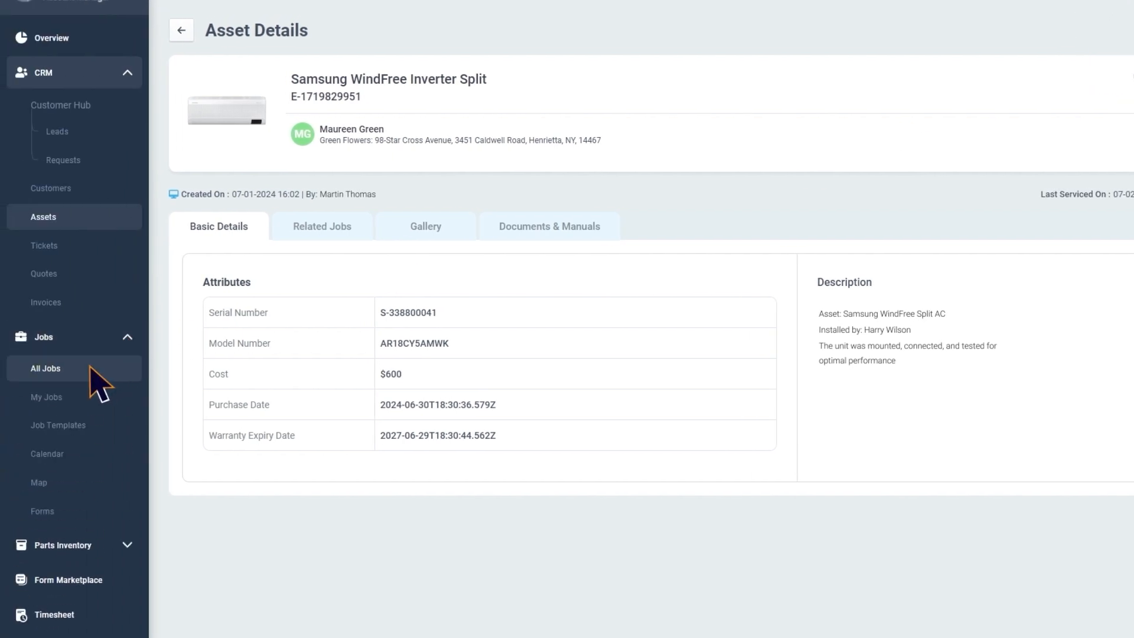
{"action": "left_click", "coordinate": [89, 367]}
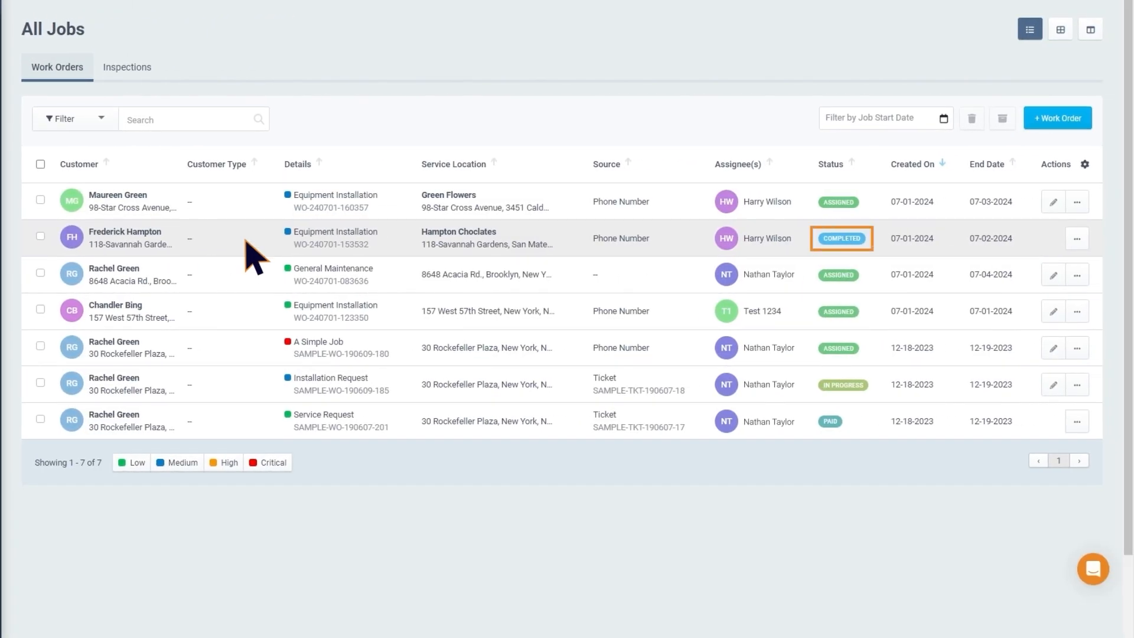
{"action": "left_click", "coordinate": [254, 257]}
{"action": "scroll", "coordinate": [253, 253], "scroll_direction": "down", "scroll_amount": 7}
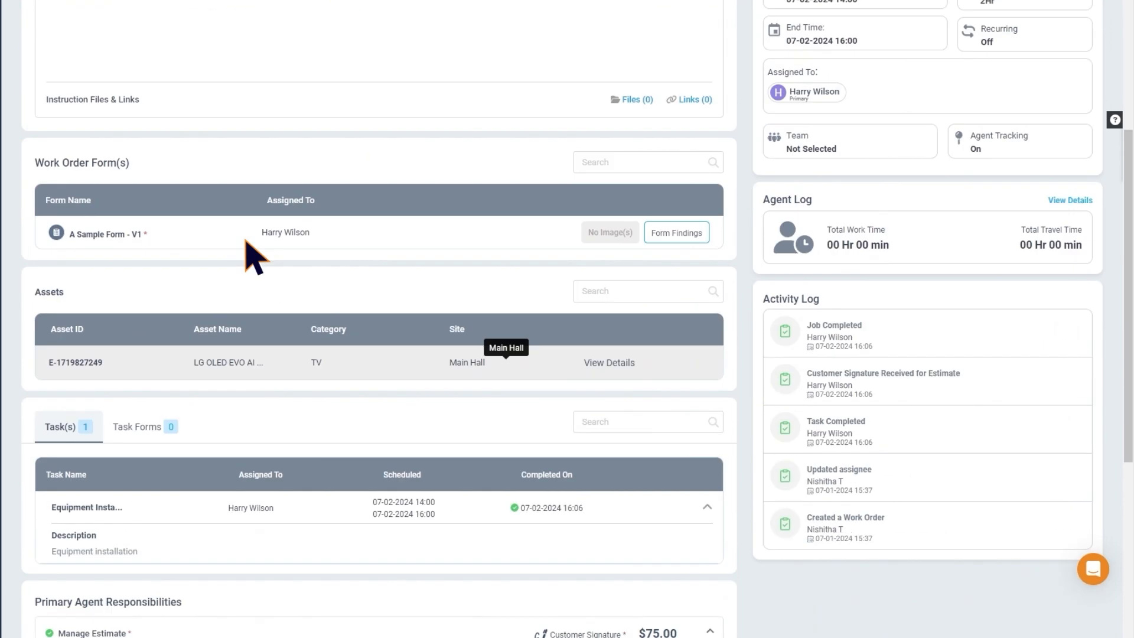
{"action": "left_click", "coordinate": [502, 370]}
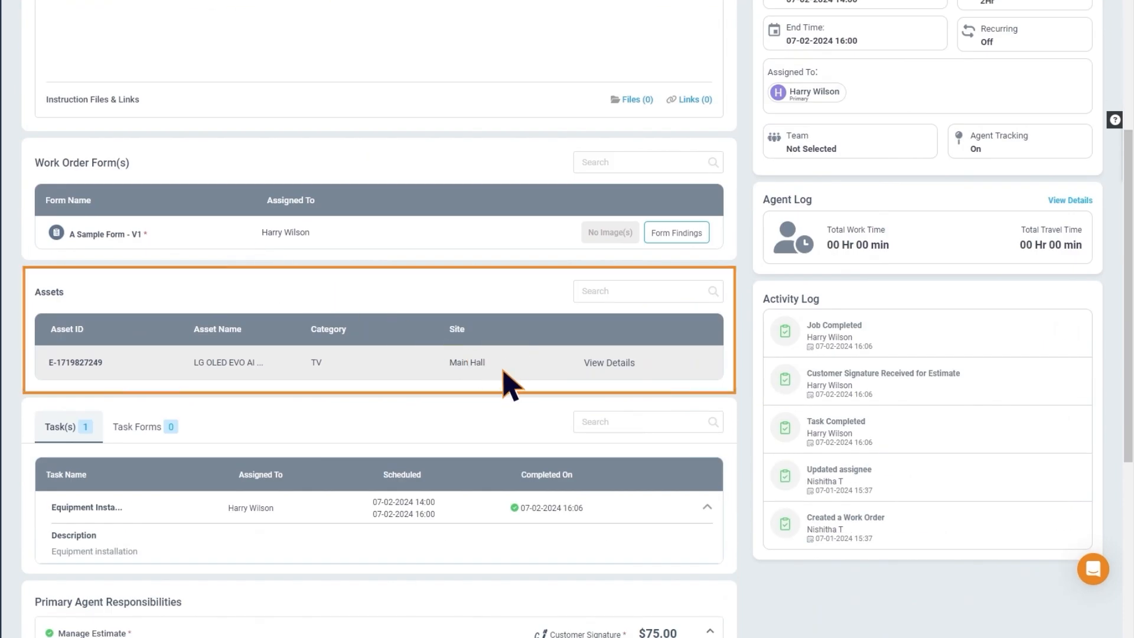